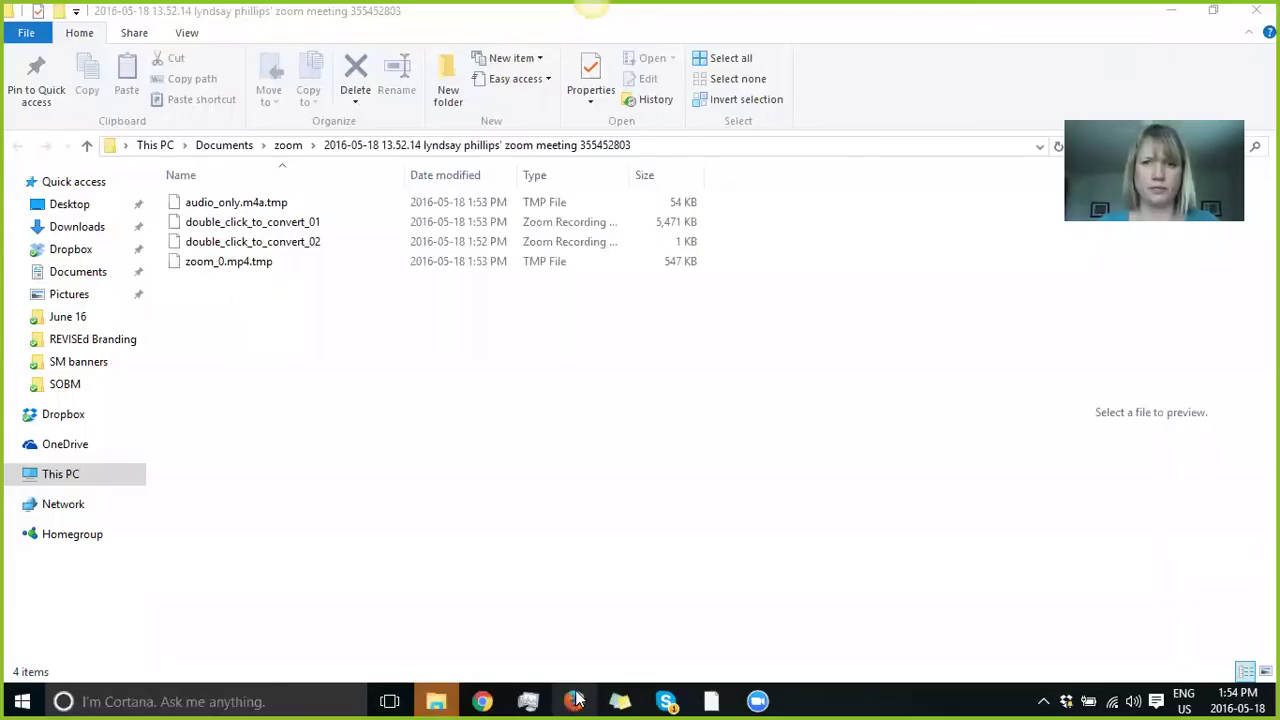
Launch Firefox from the taskbar so it replaces the Zoom recording folder
left_click(576, 700)
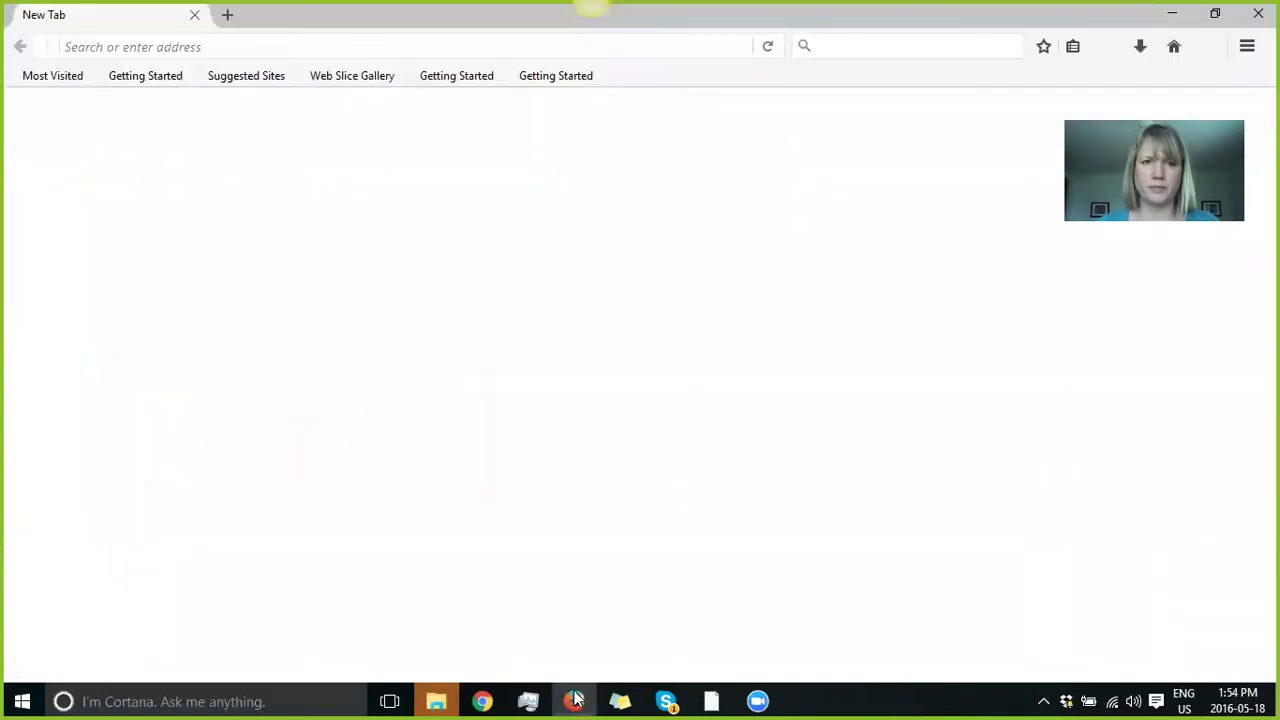
Bring Social Champ forward and open the Content post composer
left_click(478, 700)
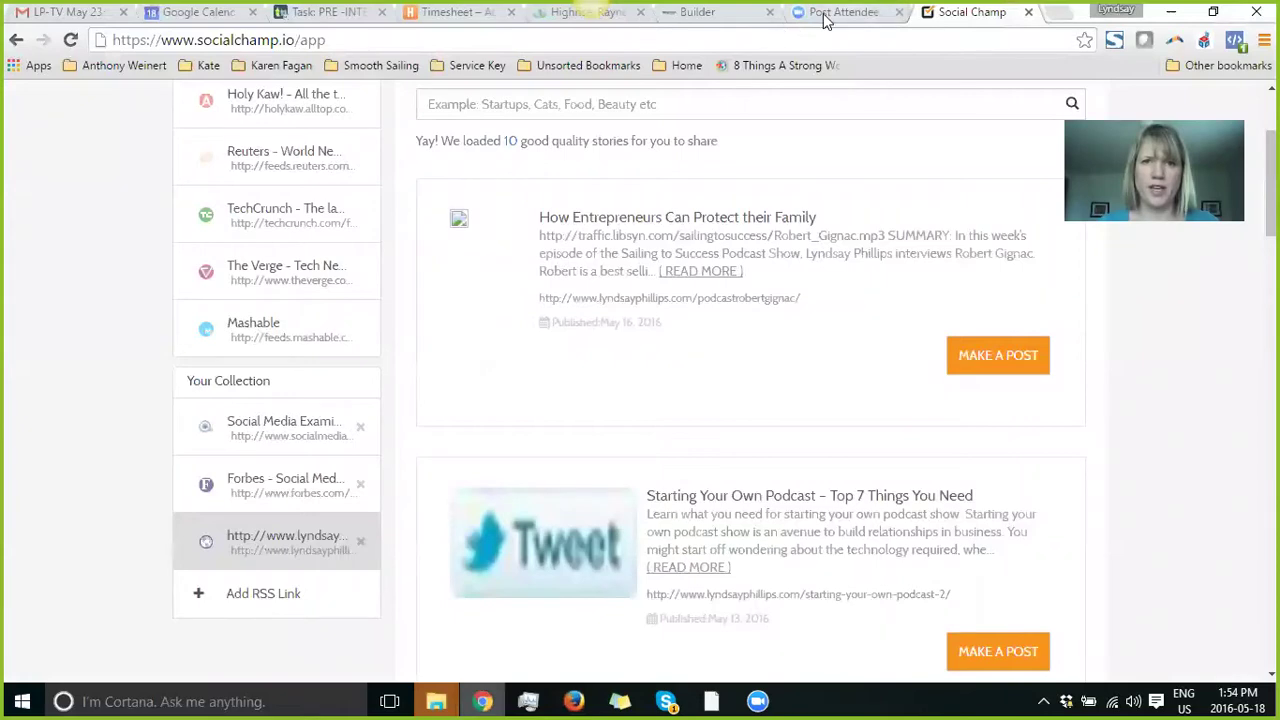
scroll(607, 283, "up", 3)
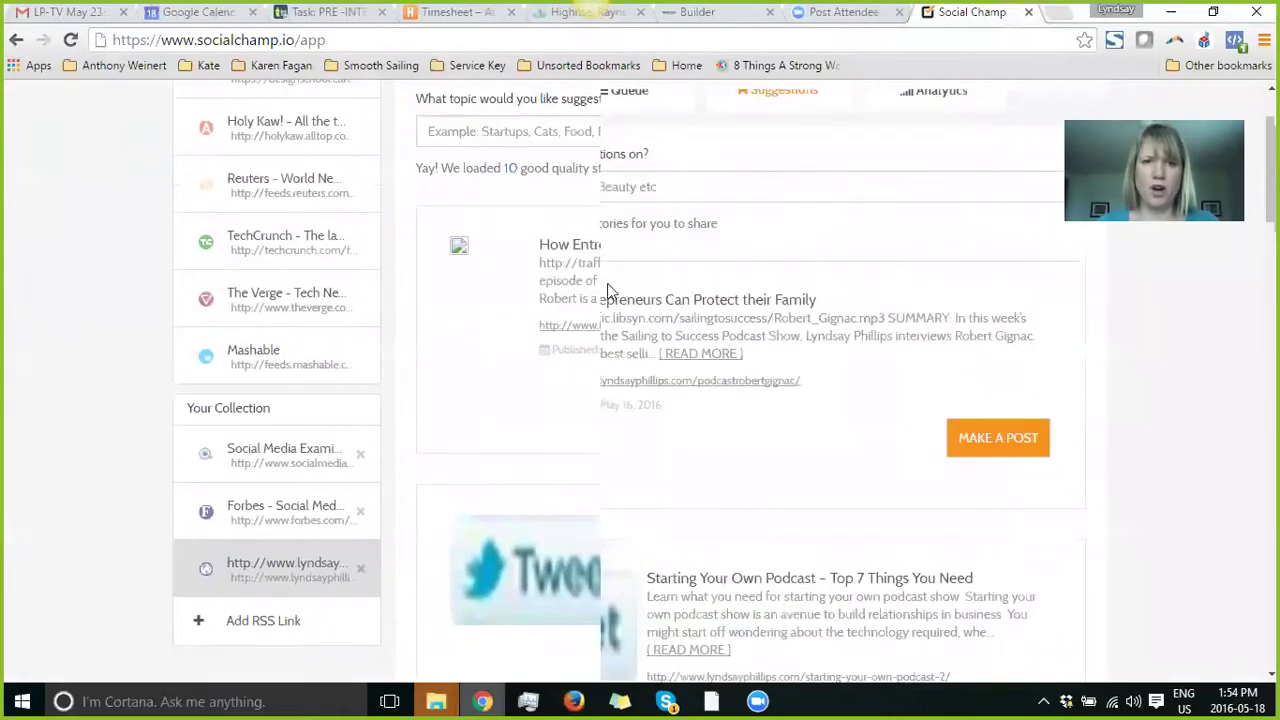
left_click(476, 224)
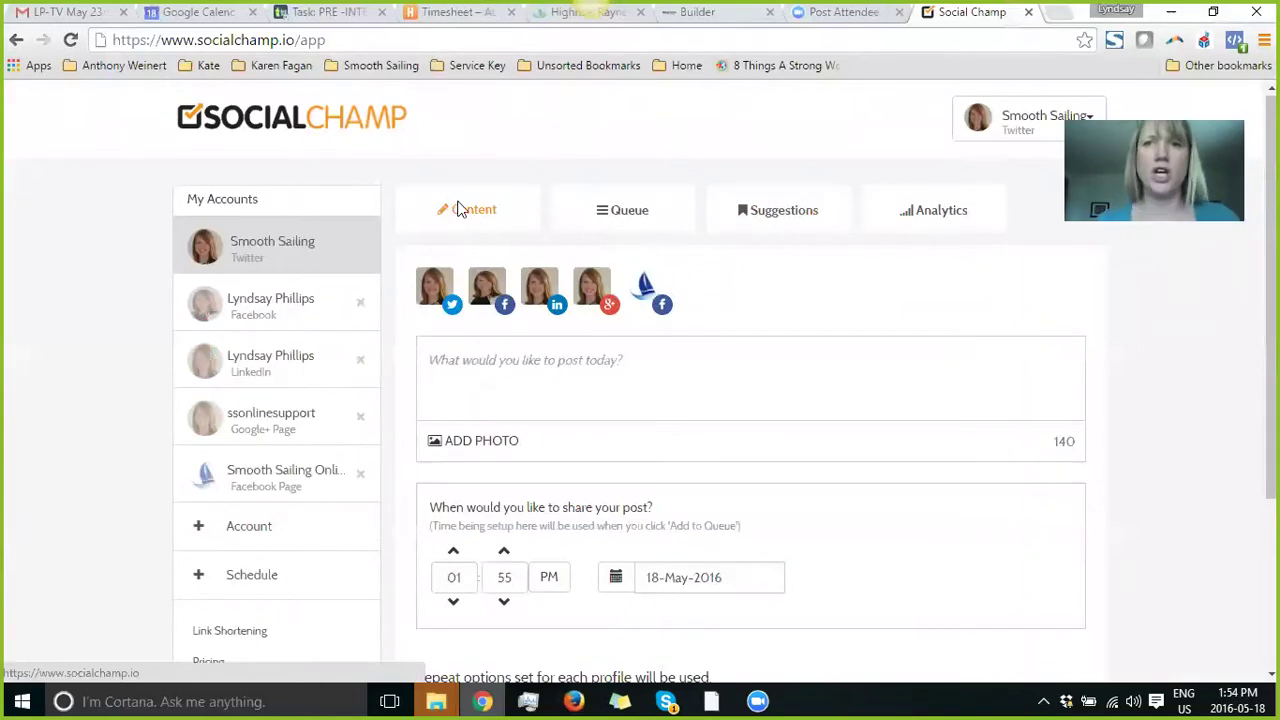
left_click(526, 353)
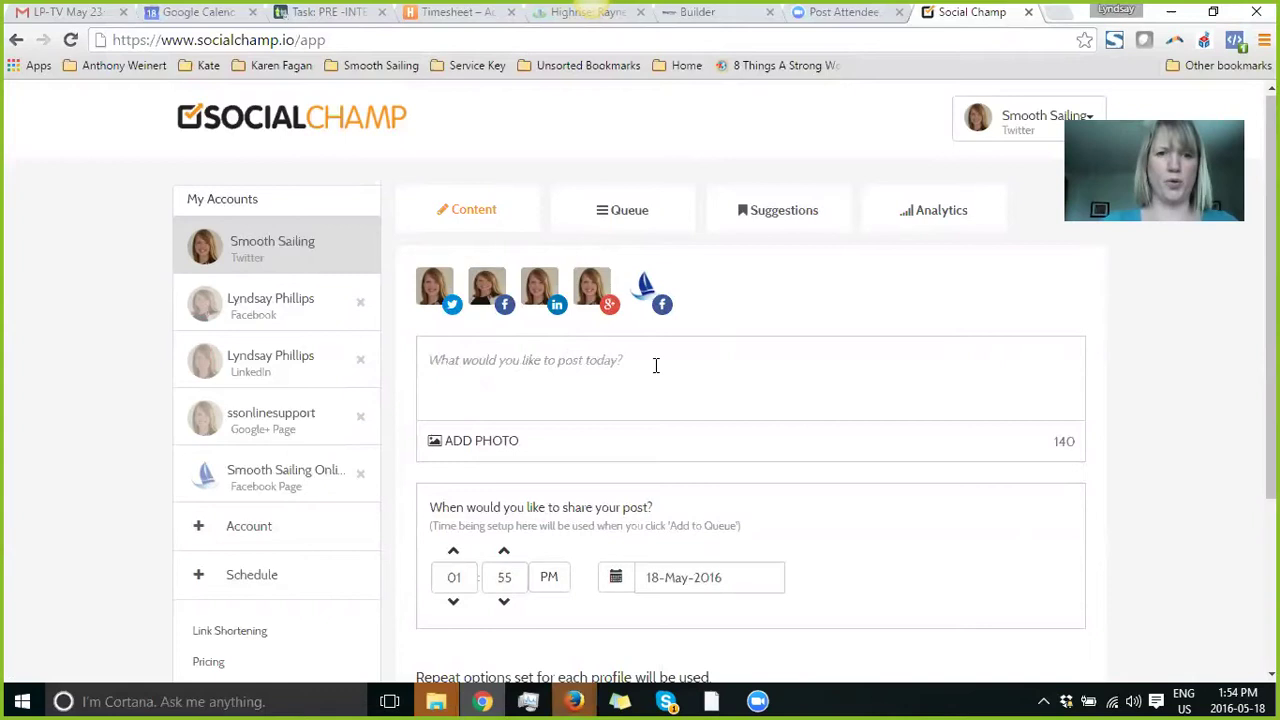
Write the draft 'I'm doing a video all about Social Champ - can't wait to share!'
type("I'")
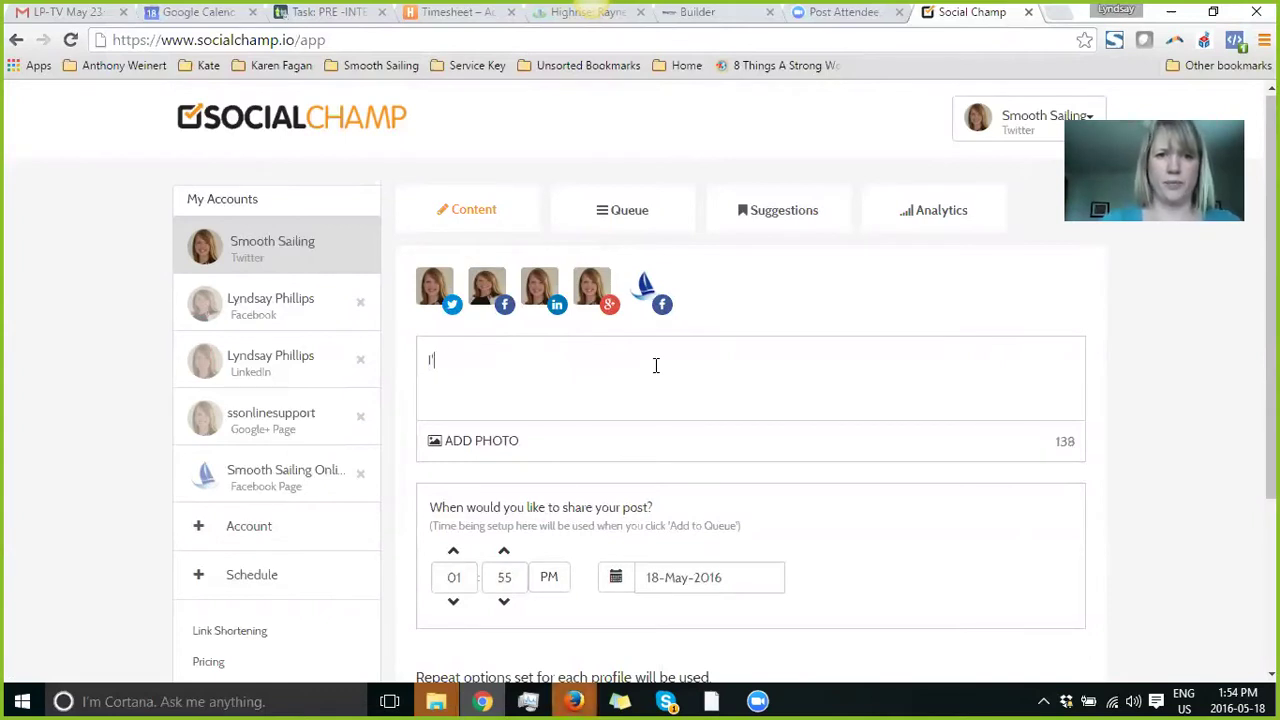
type("m doing a video")
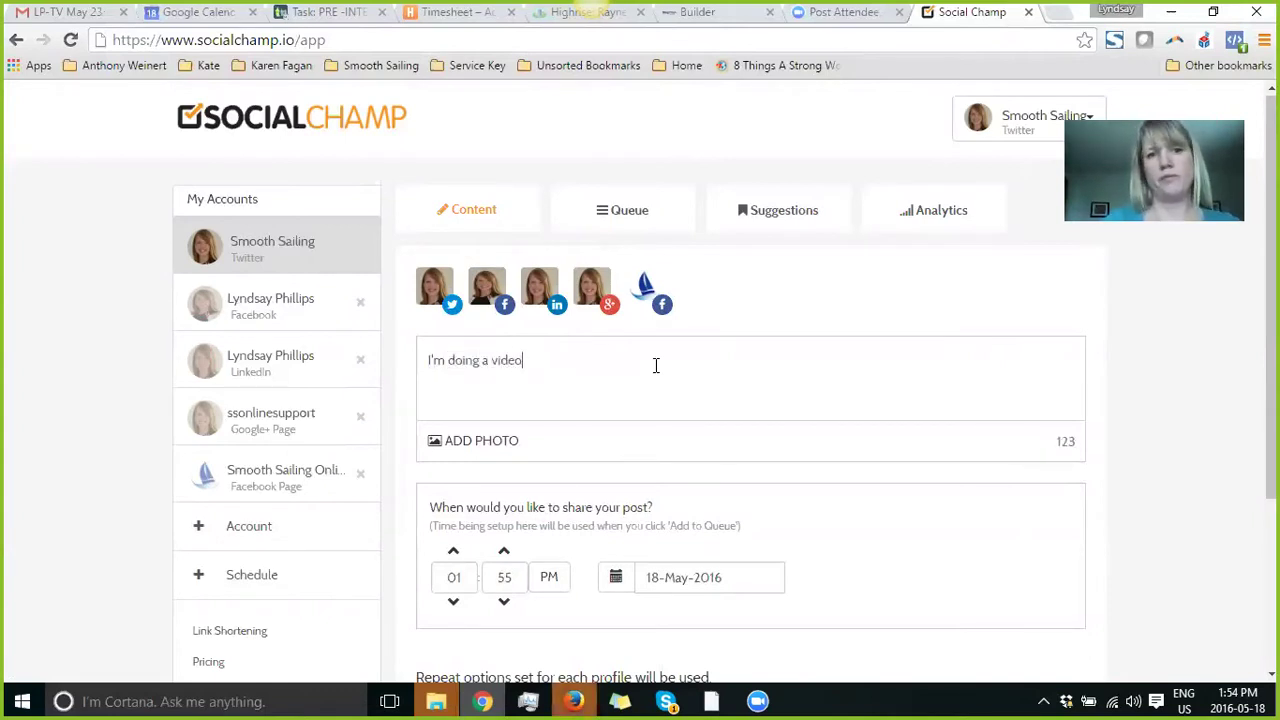
type(" all about Soa")
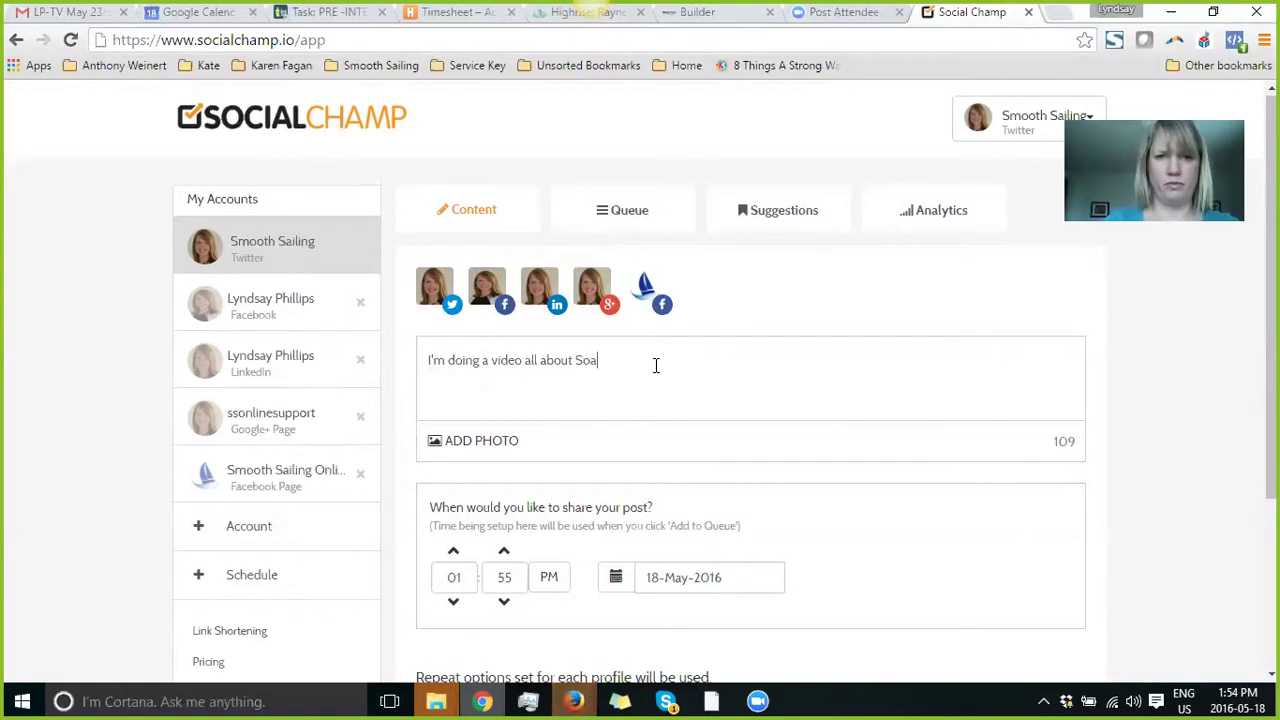
key("BackSpace")
type("cial Champ. ")
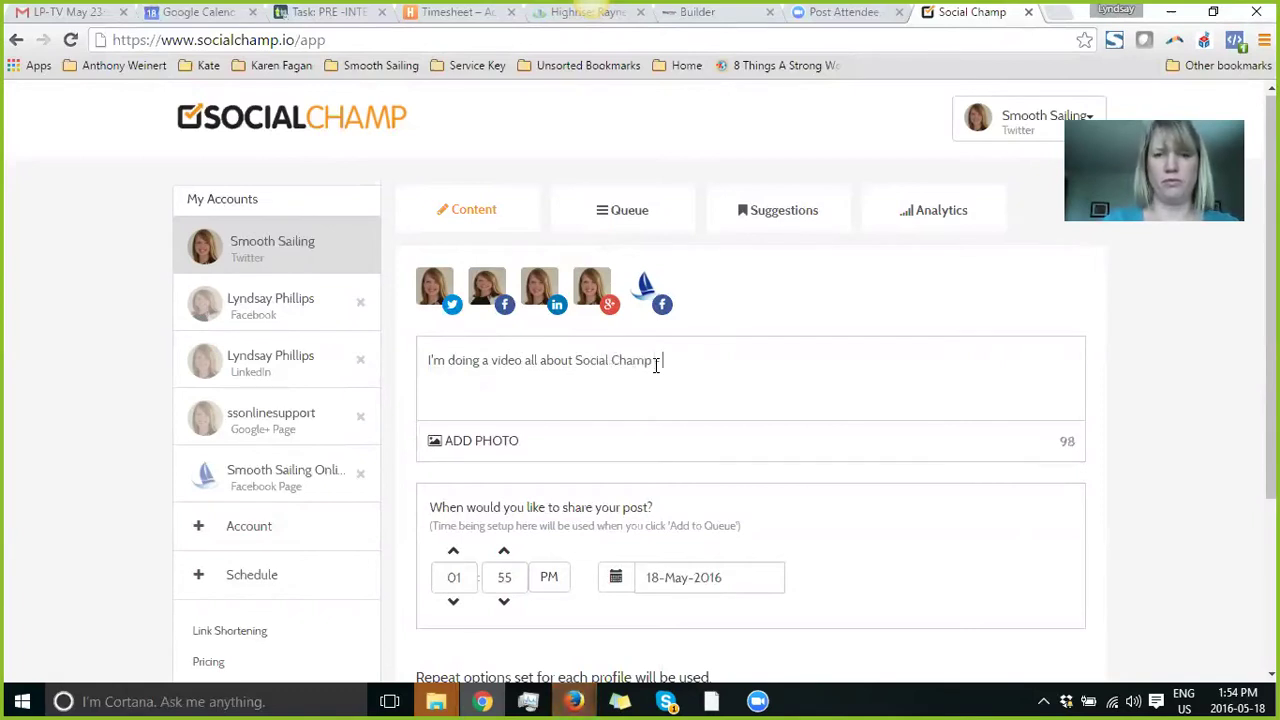
type("can't wait ti")
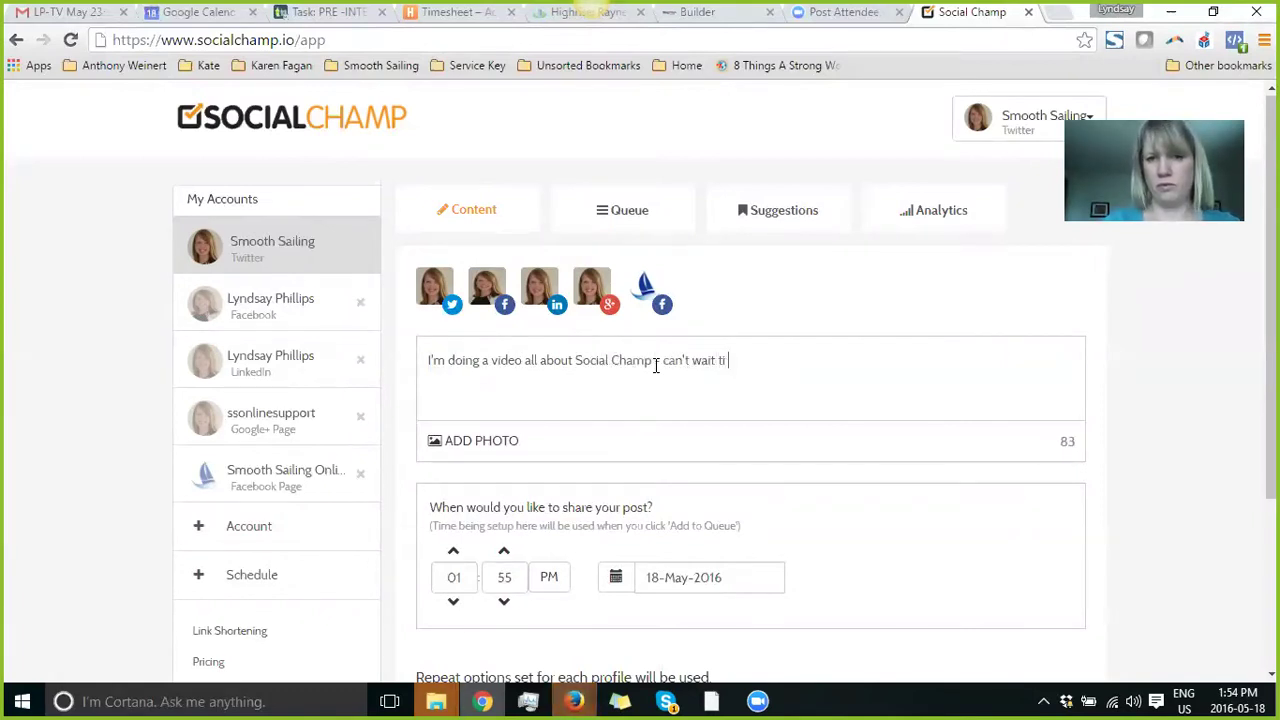
type("ll")
key("BackSpace")
key("BackSpace")
key("BackSpace")
type("o sha")
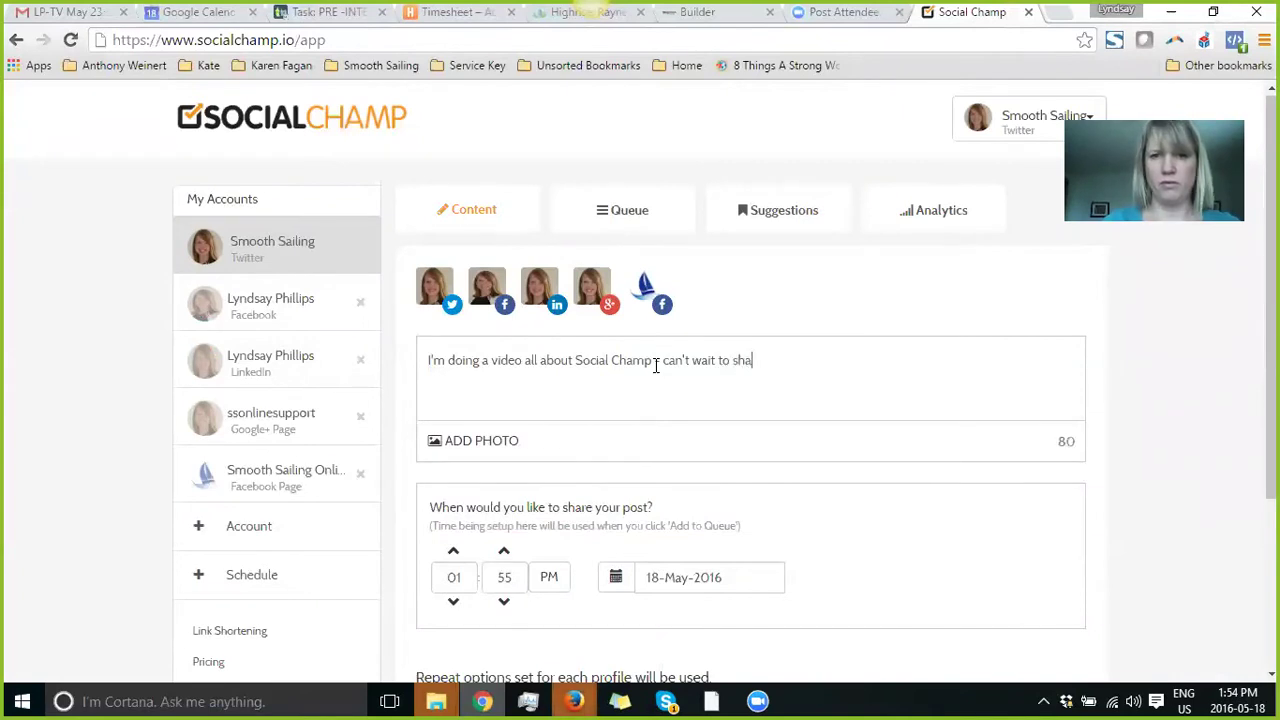
type("re!")
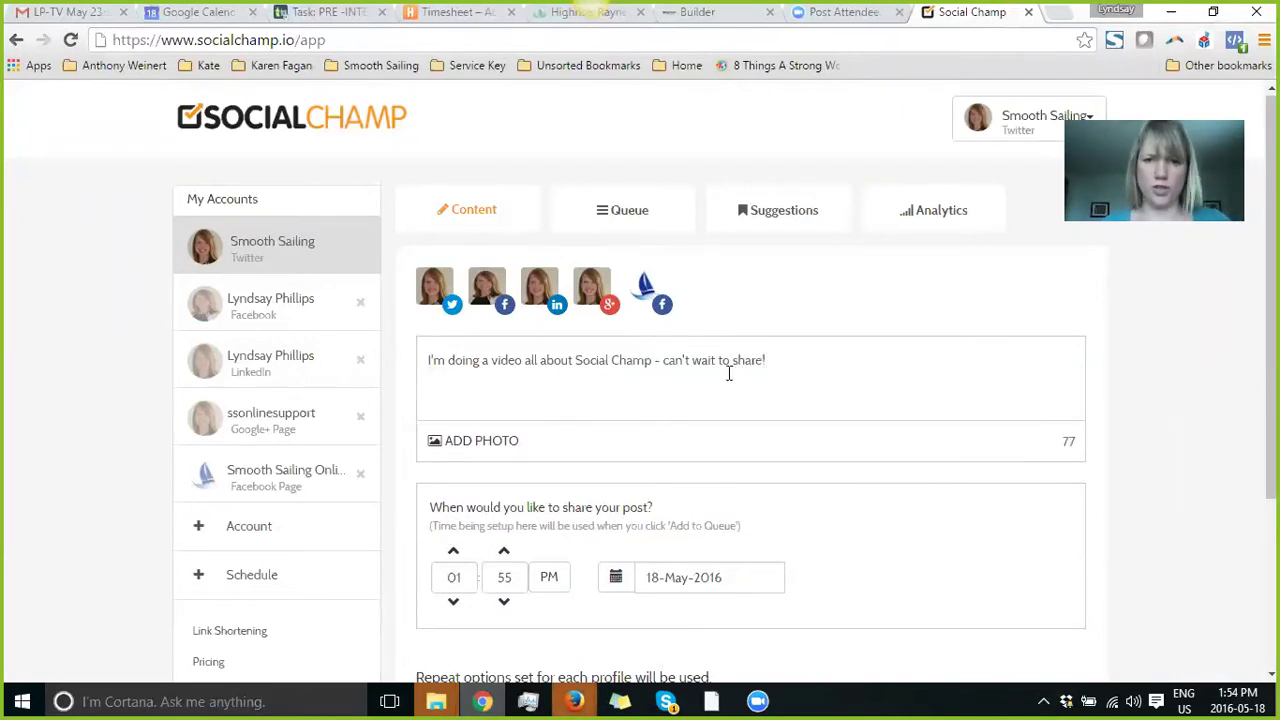
Deselect Facebook, LinkedIn, Google+ and Facebook Page, leaving Twitter only, with no photo attached
left_click(494, 306)
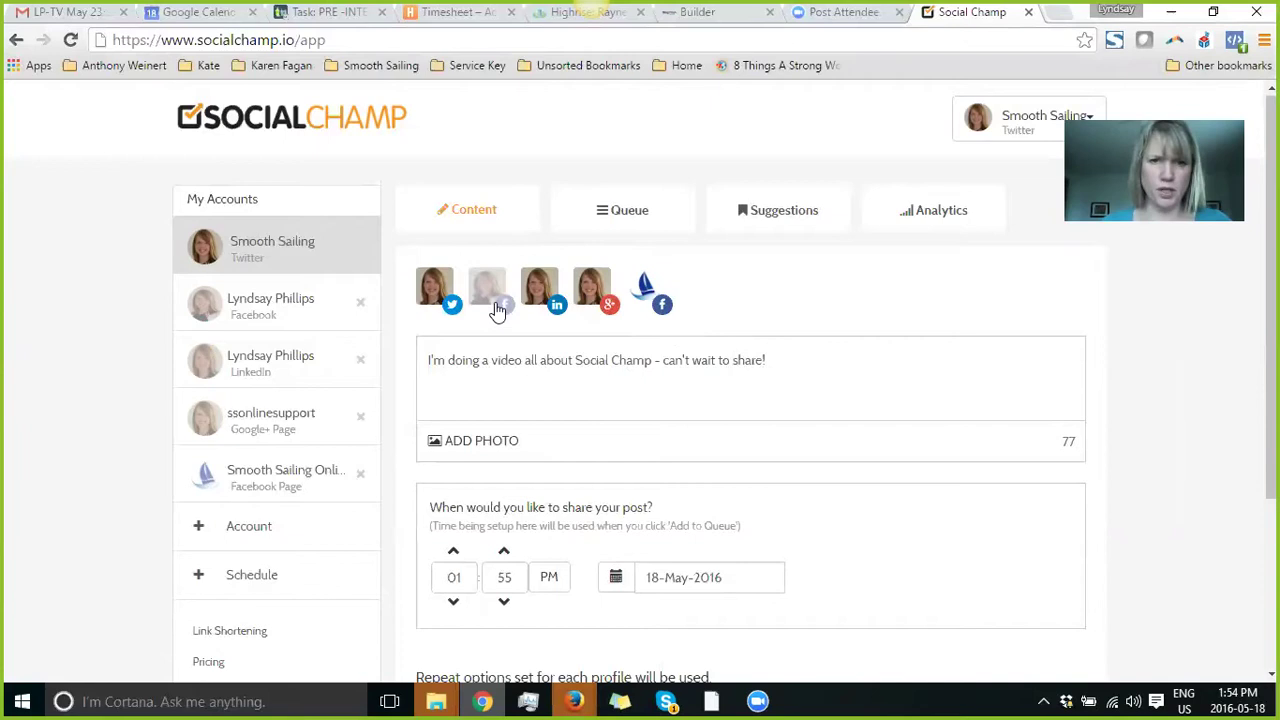
left_click(548, 305)
left_click(597, 308)
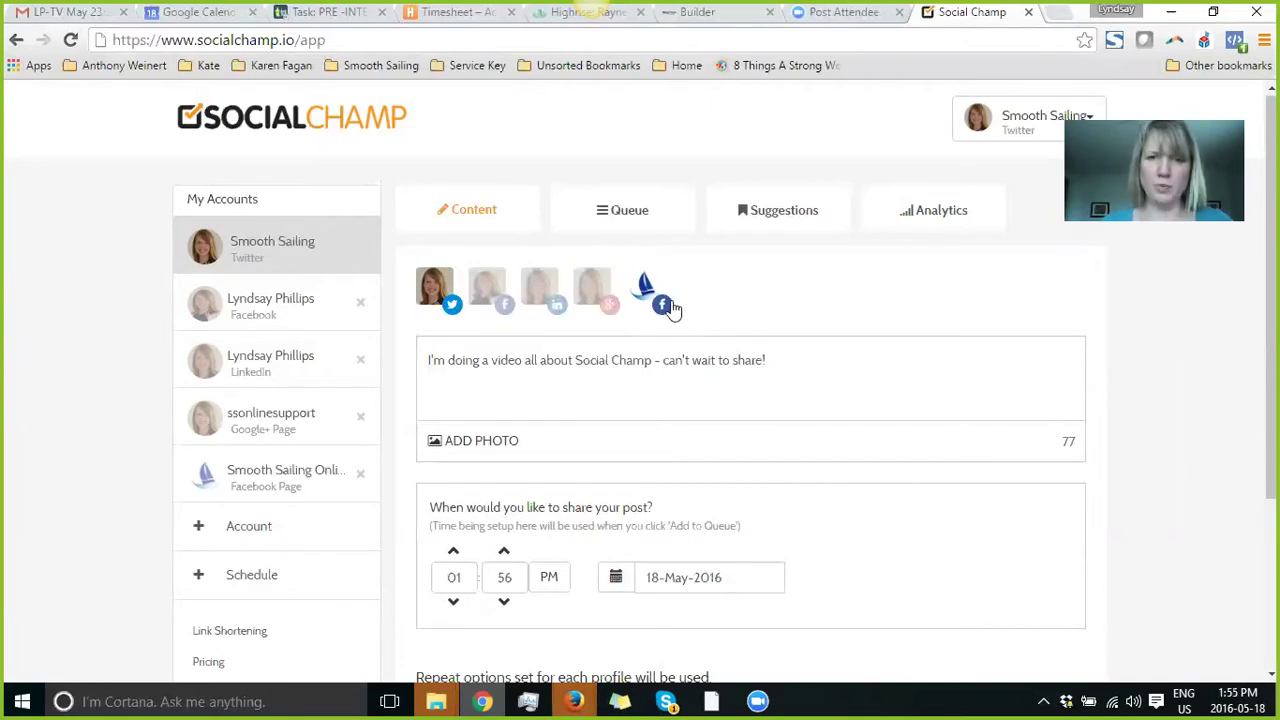
left_click(655, 302)
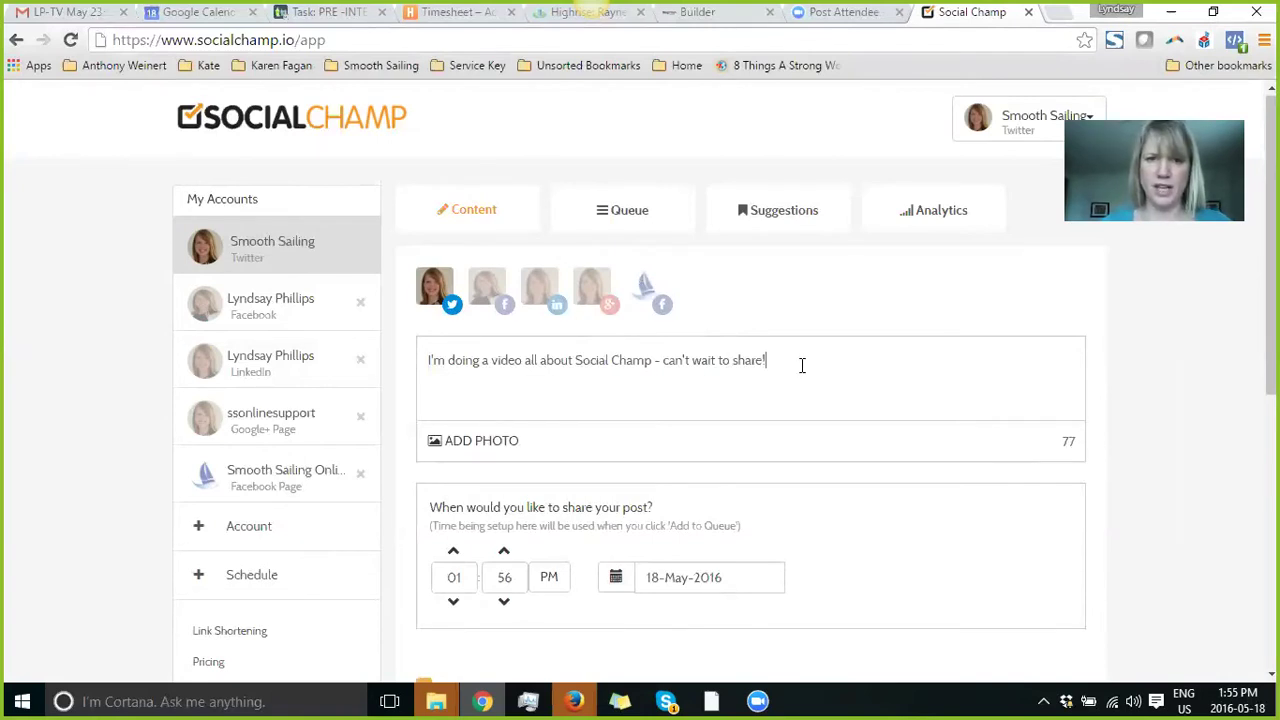
left_click(486, 442)
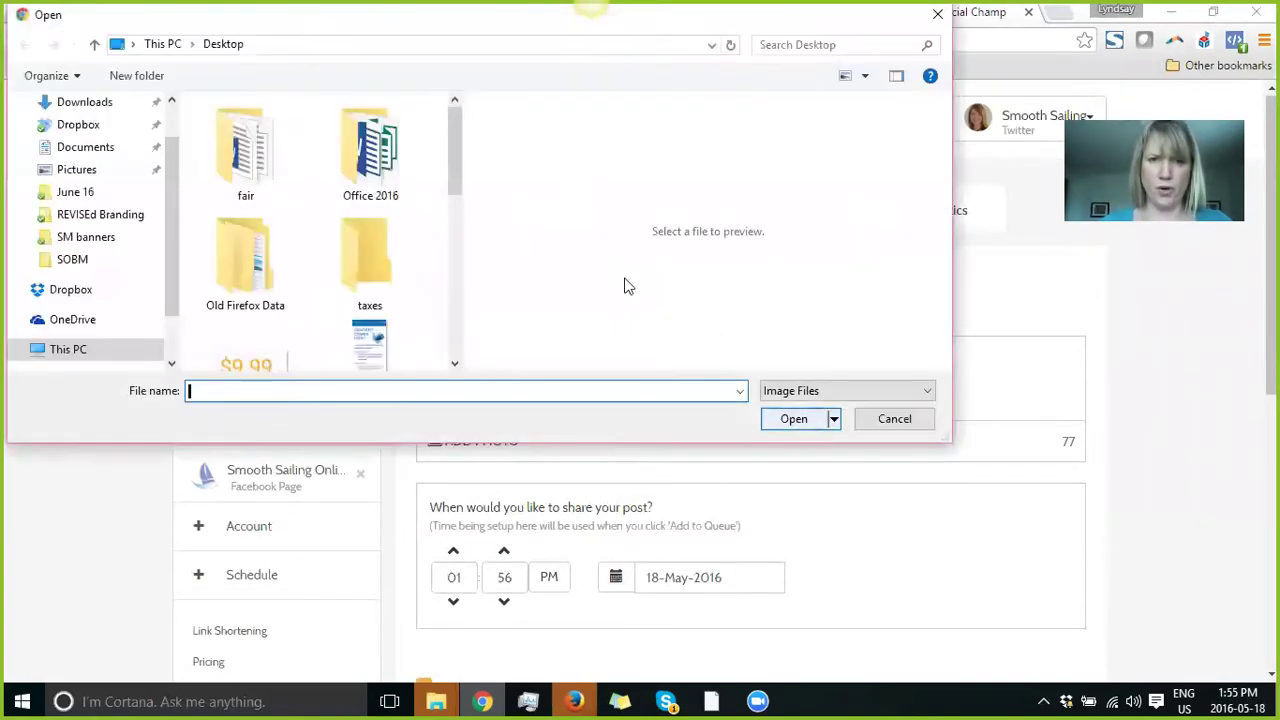
left_click(894, 418)
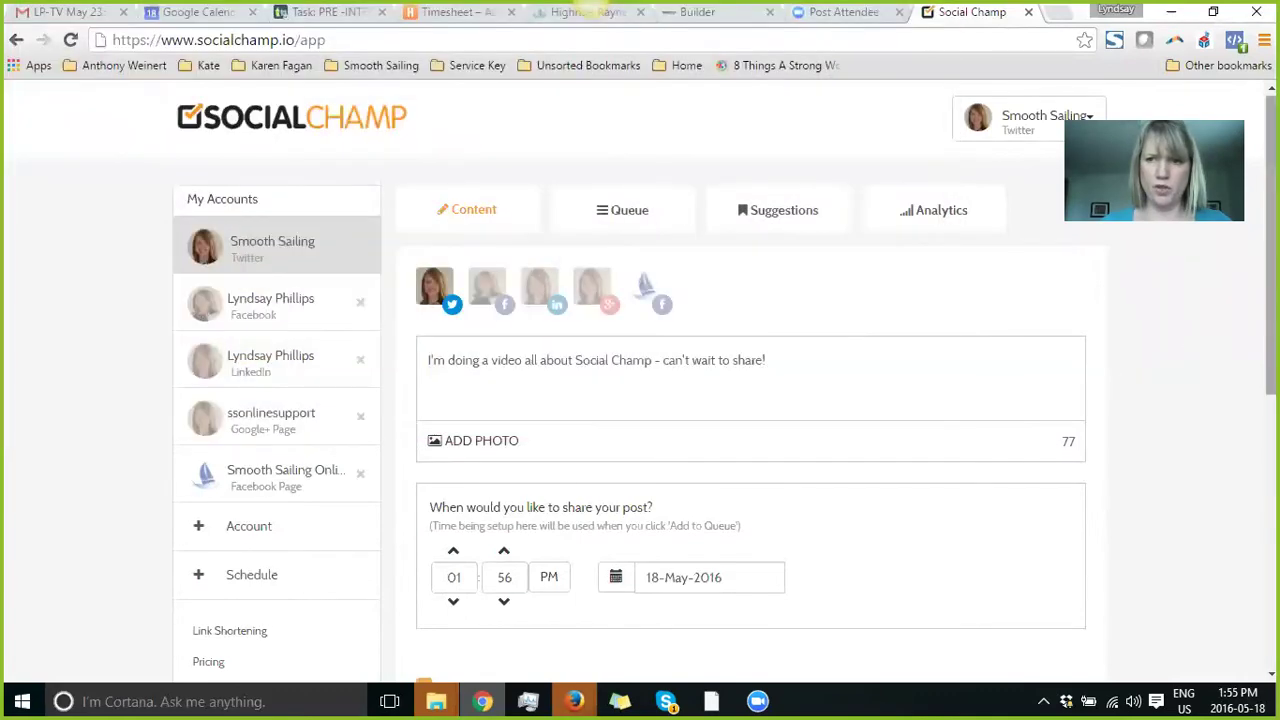
Set the post to repeat 4 times with an 8-hour gap between repetitions
scroll(640, 380, "down", 3)
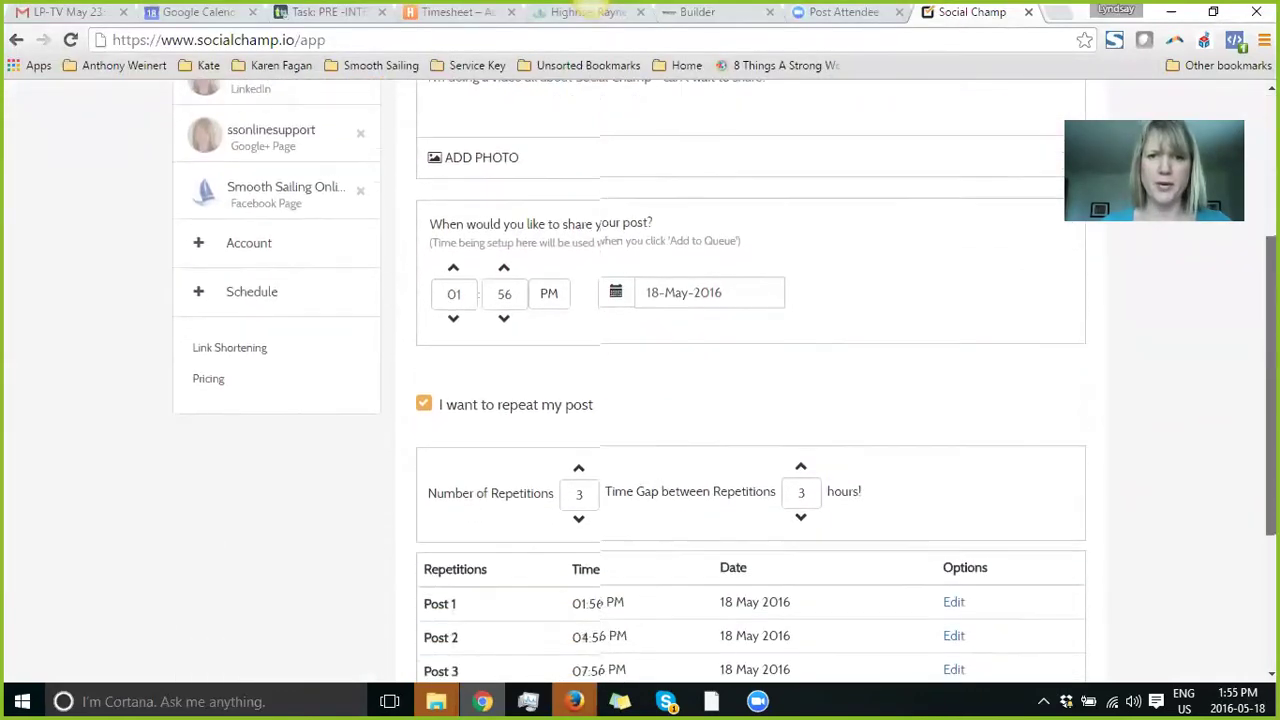
scroll(675, 270, "down", 1)
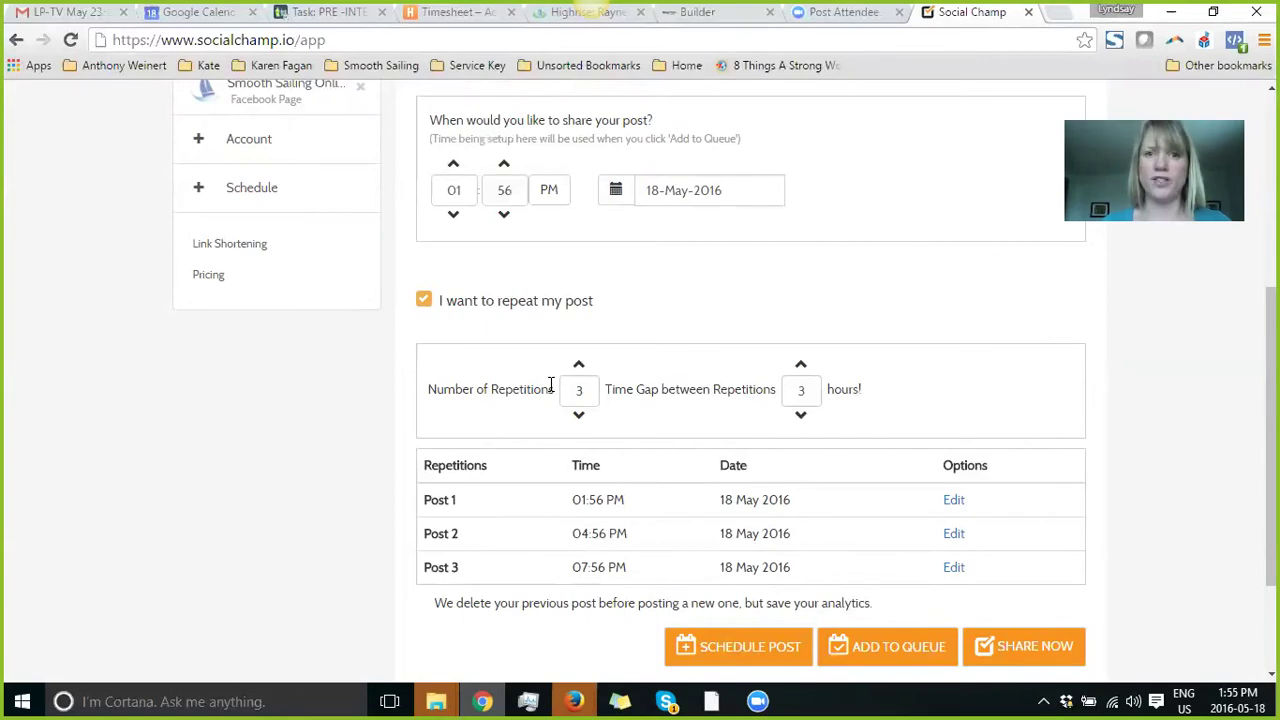
left_click_drag(1272, 430, 1272, 463)
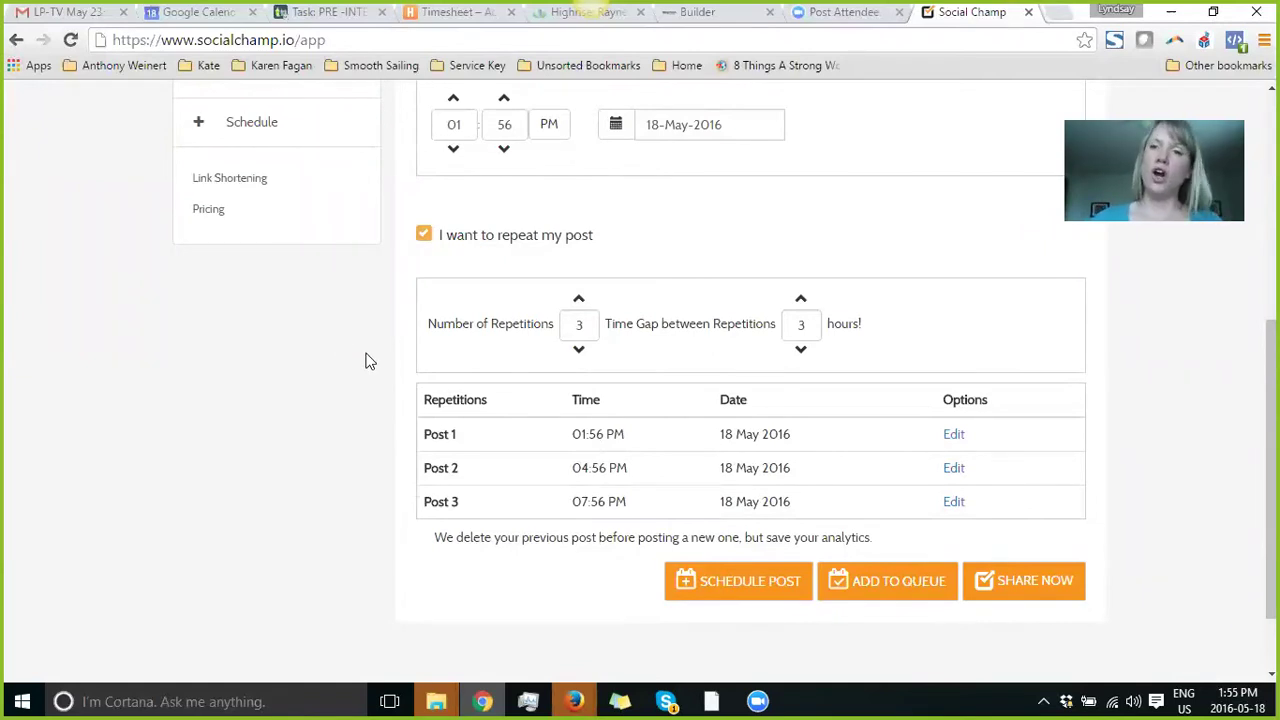
left_click(578, 299)
left_click(801, 300)
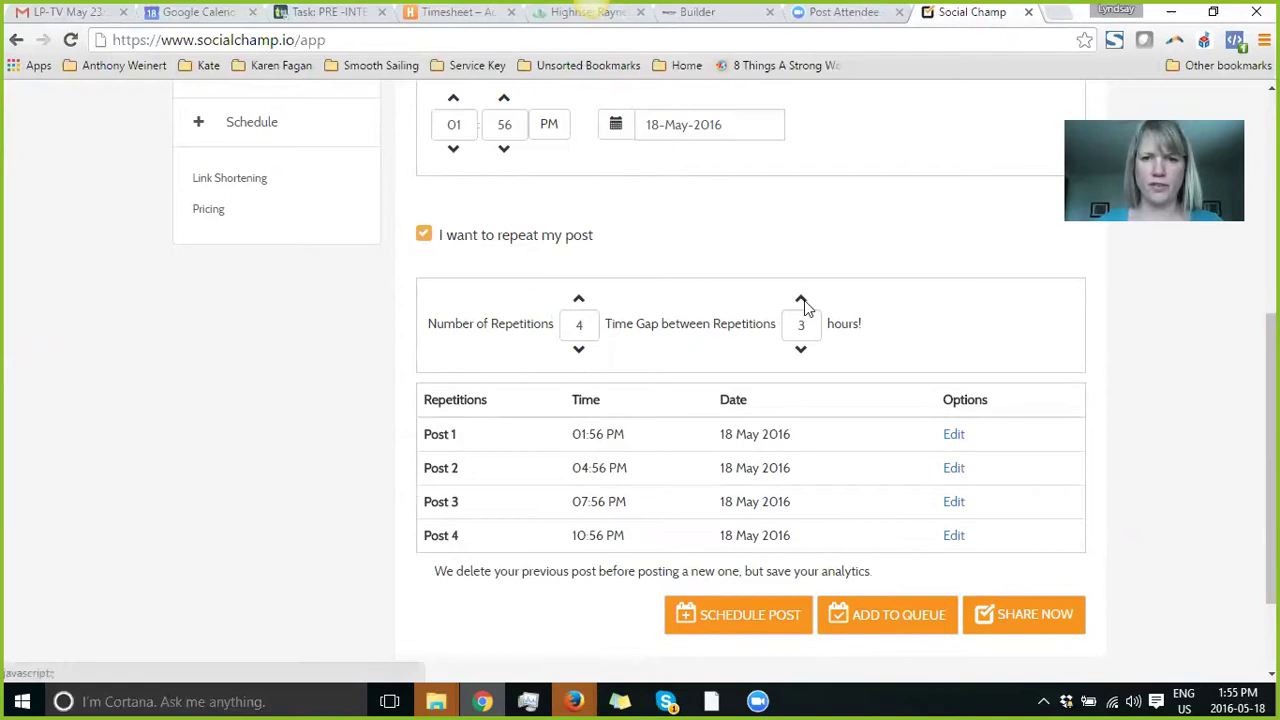
left_click(801, 300)
left_click(801, 300)
left_click(801, 300)
left_click(801, 300)
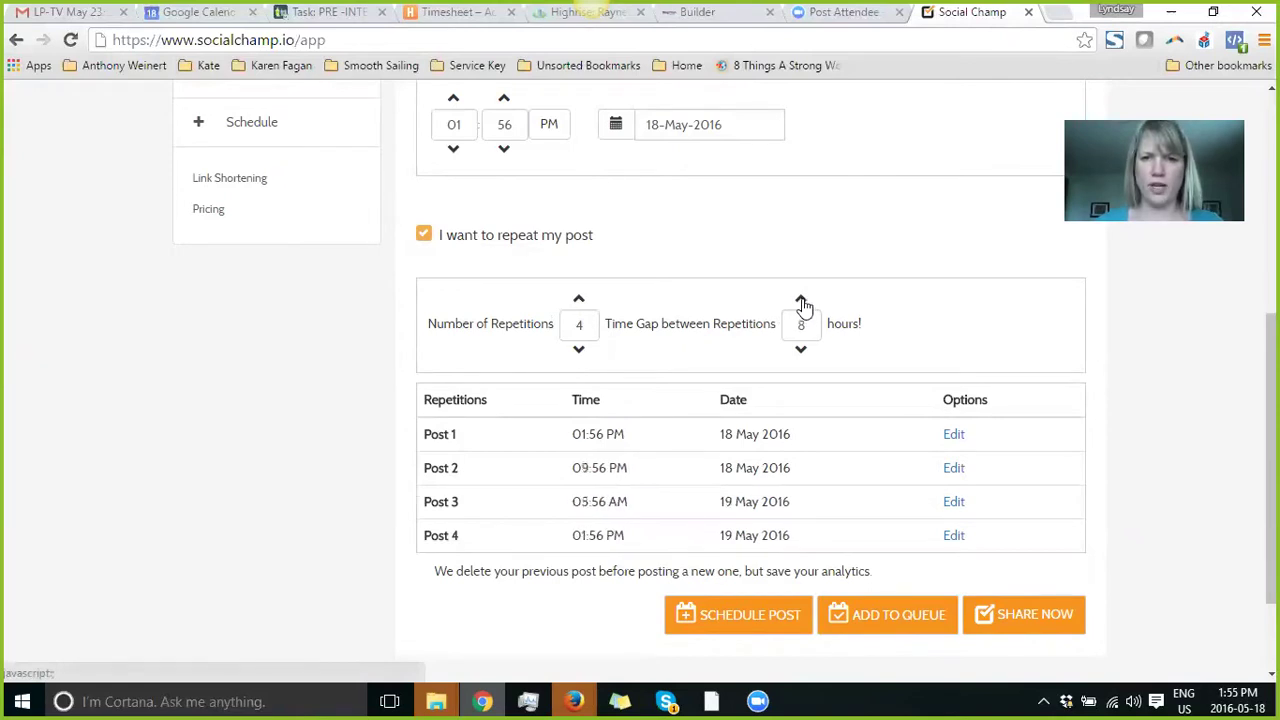
left_click(801, 300)
left_click(801, 350)
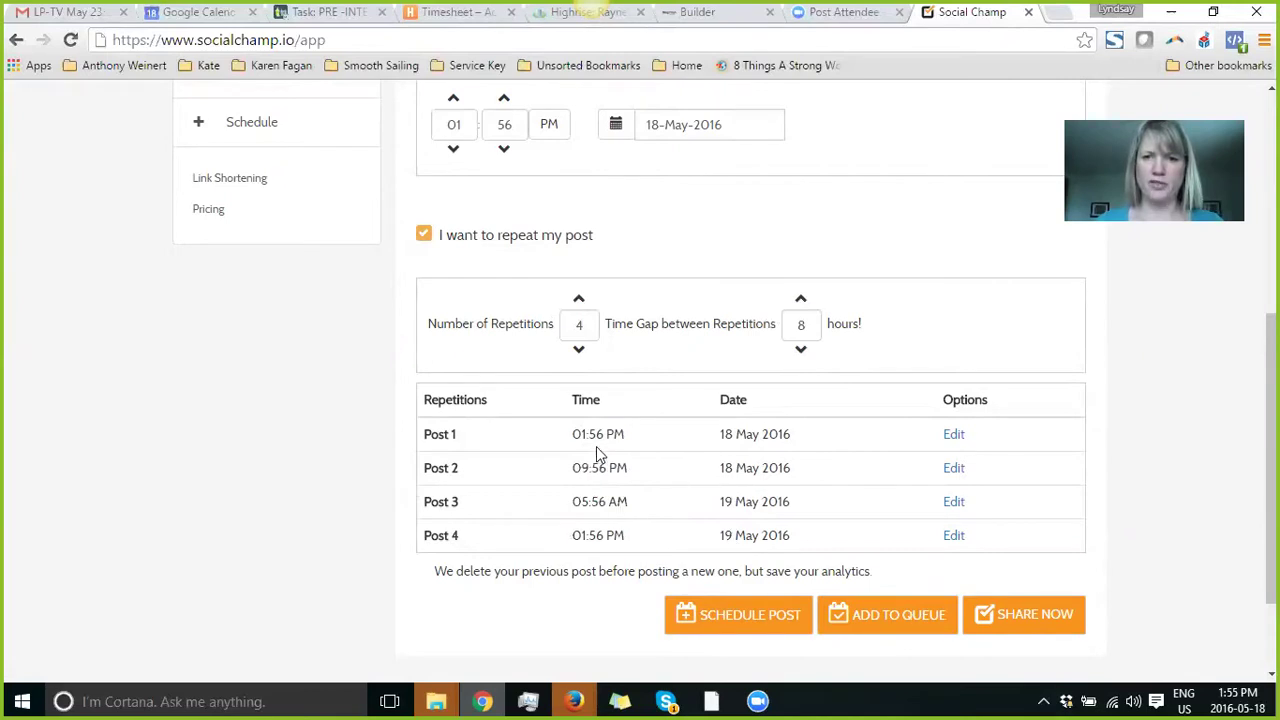
scroll(750, 380, "down", 1)
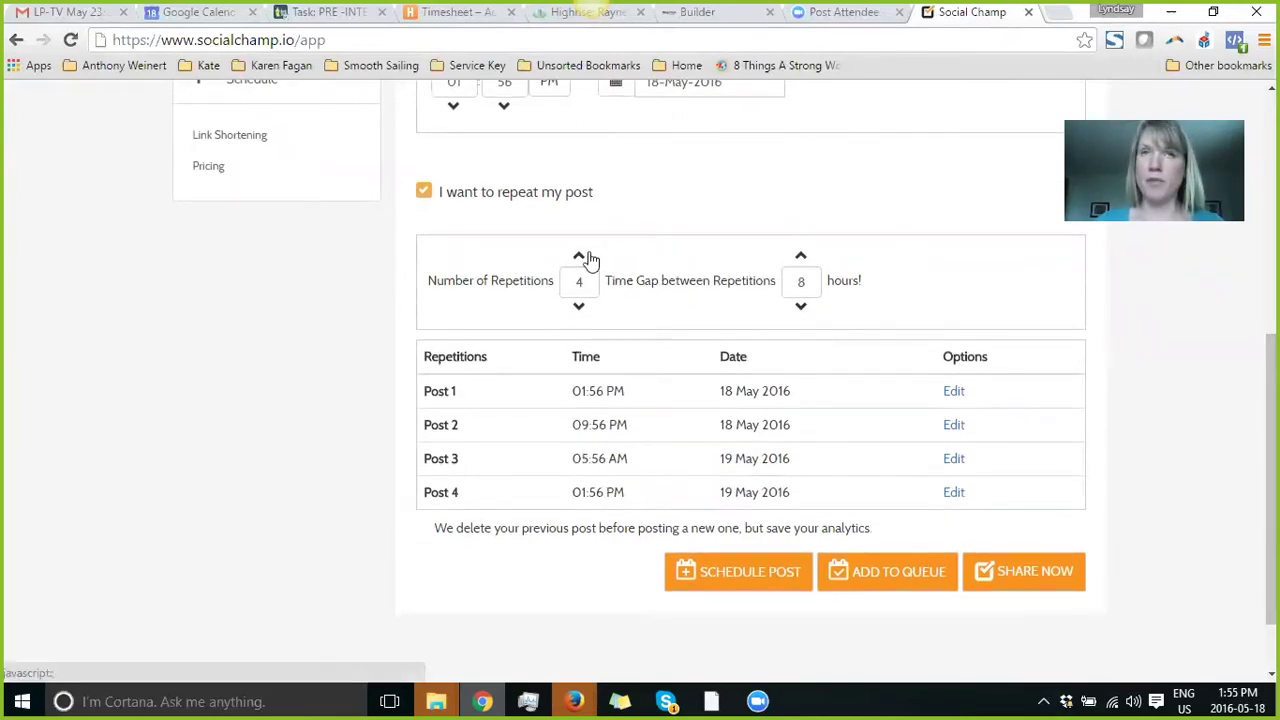
Reduce the repetitions from 4 to 3, keeping the 8-hour gap
left_click(579, 308)
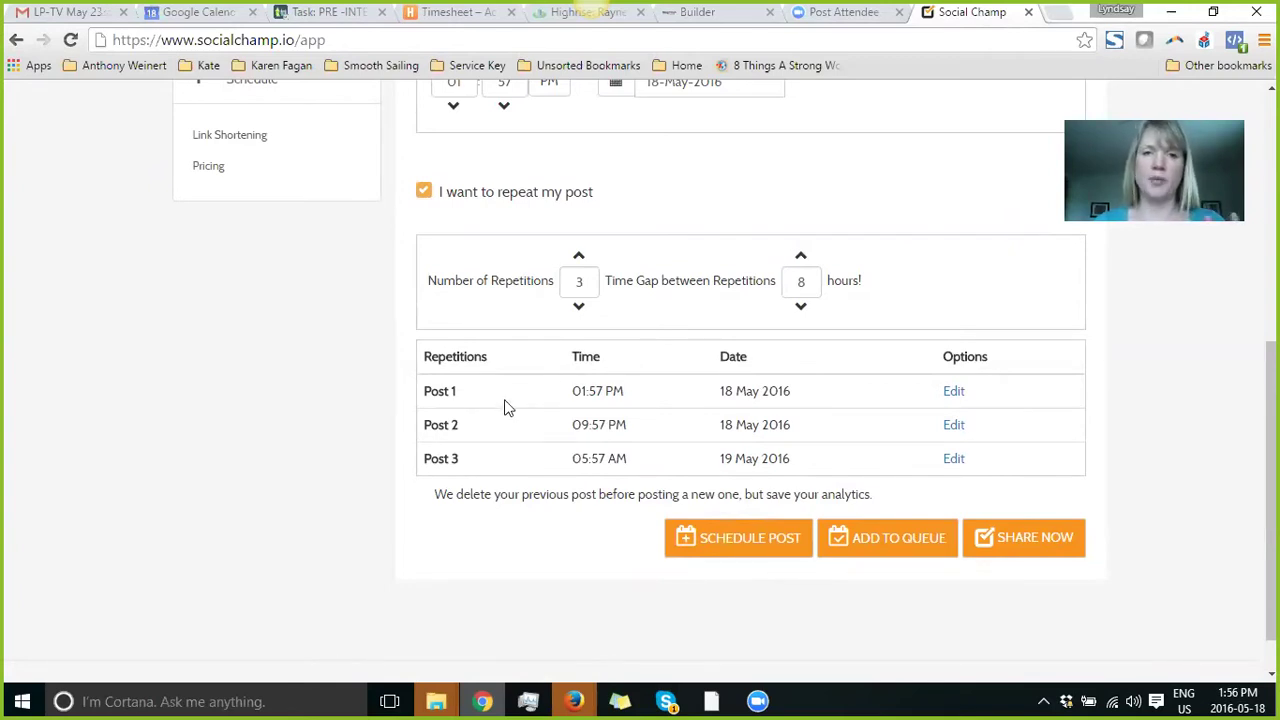
Open the Queue and look through the 10 scheduled posts
scroll(506, 405, "up", 5)
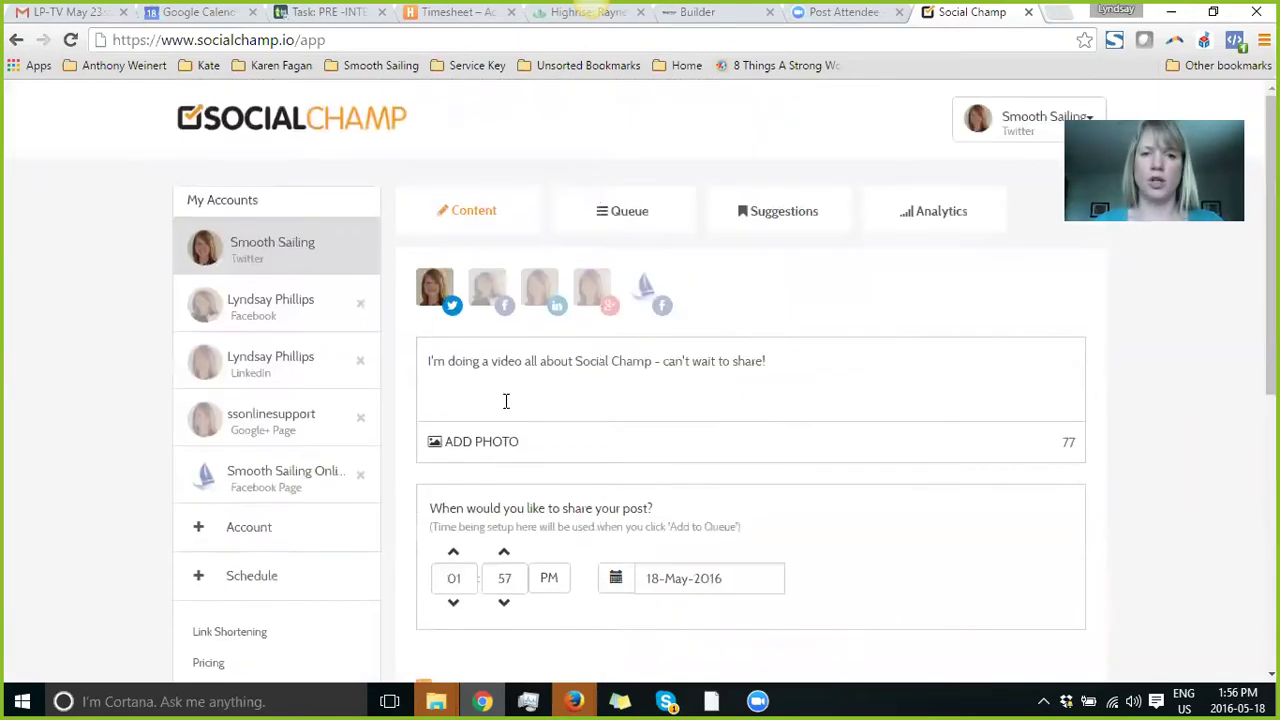
left_click(622, 220)
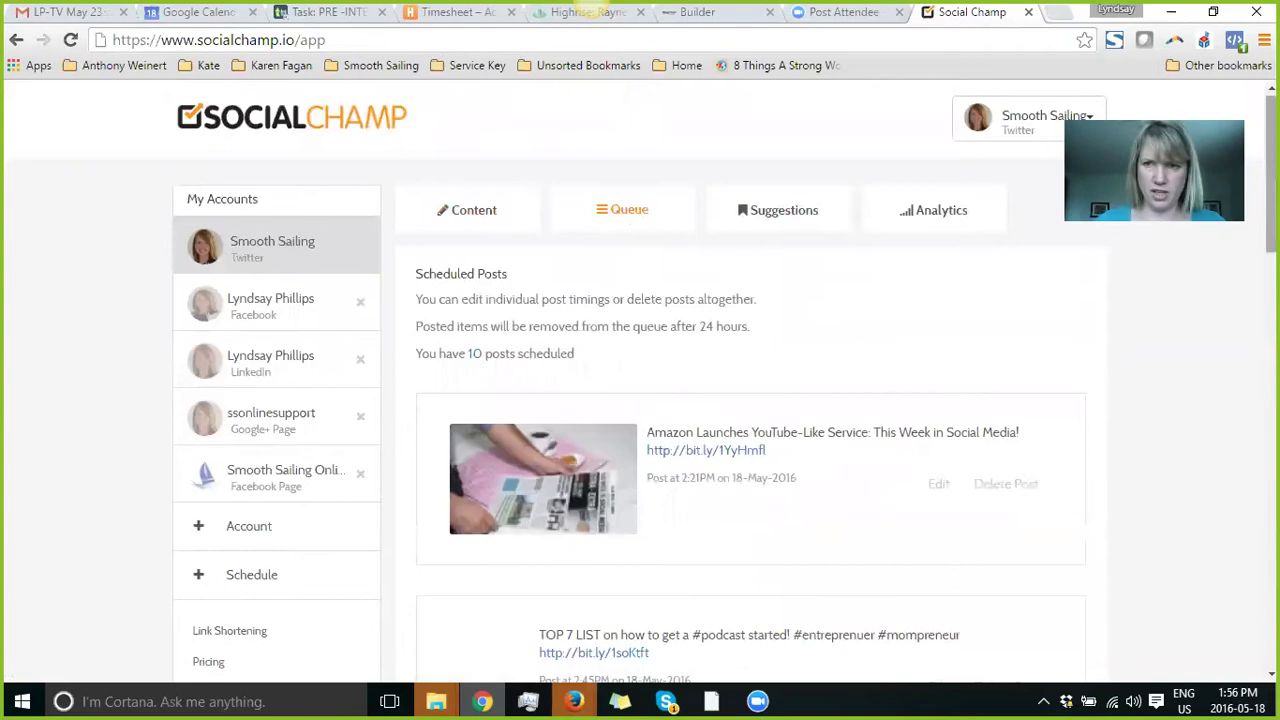
scroll(1083, 343, "down", 3)
scroll(725, 380, "down", 4)
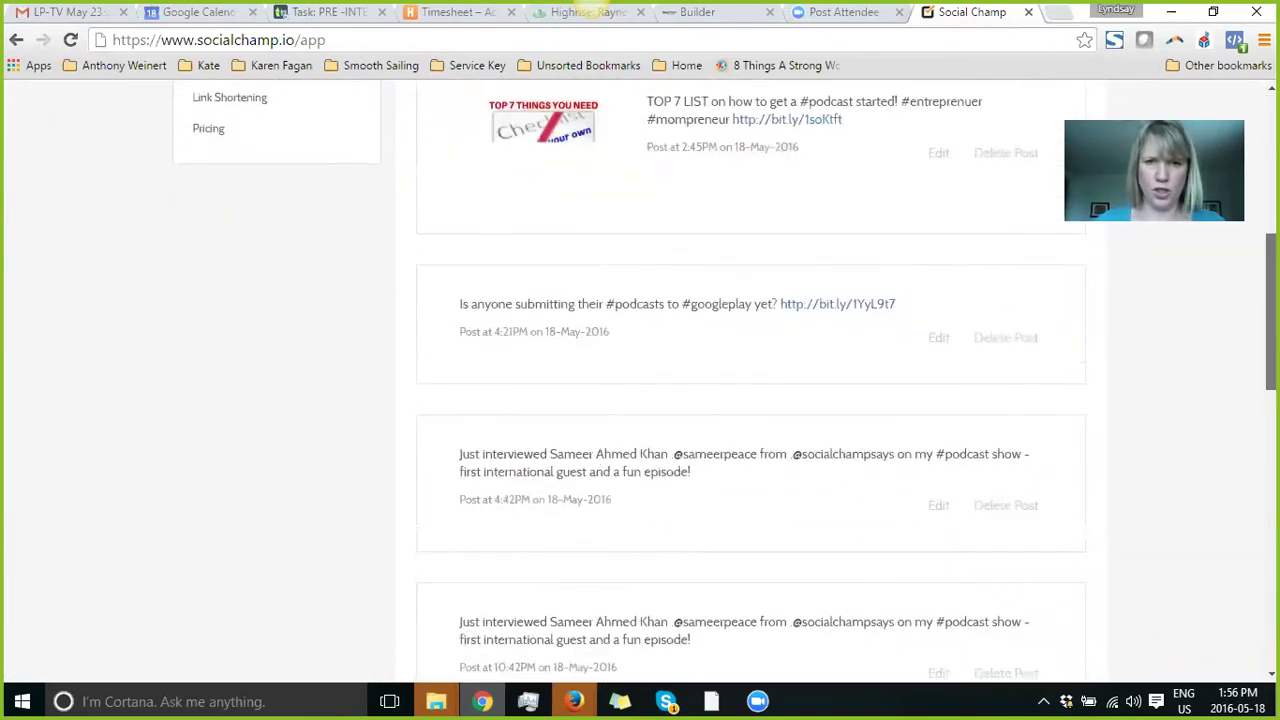
scroll(725, 380, "down", 2)
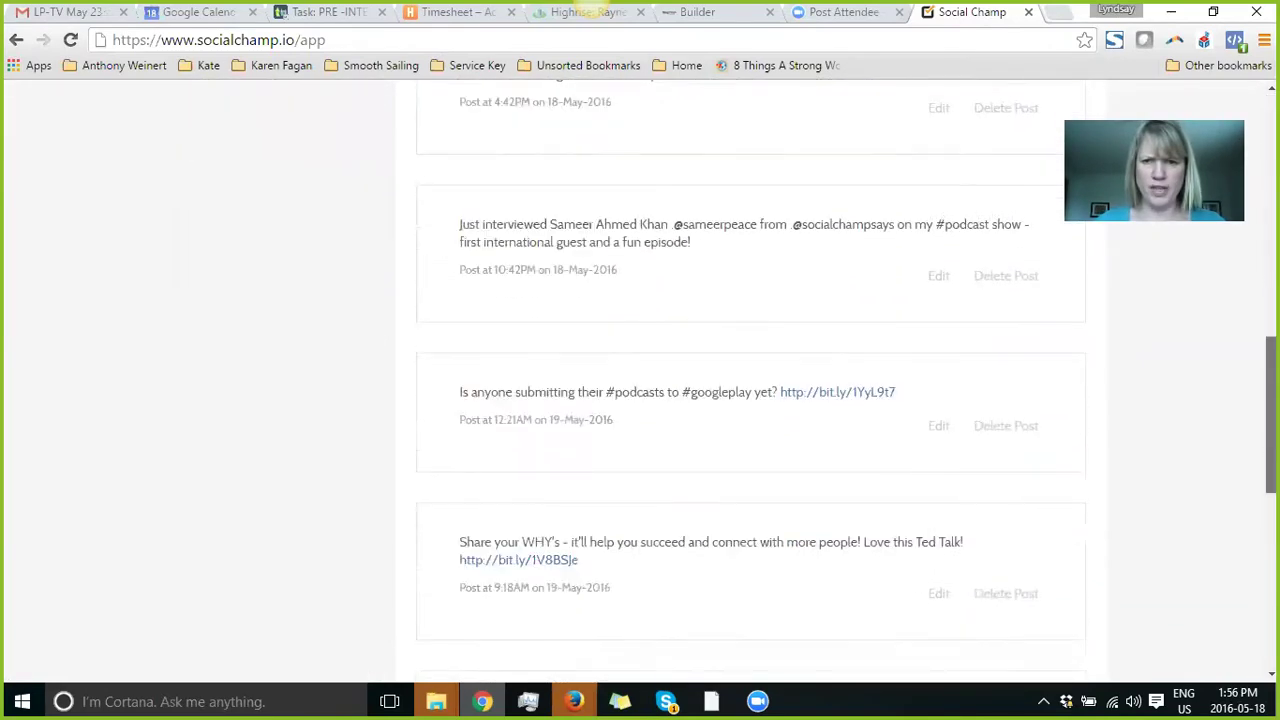
scroll(725, 380, "up", 7)
scroll(491, 573, "up", 2)
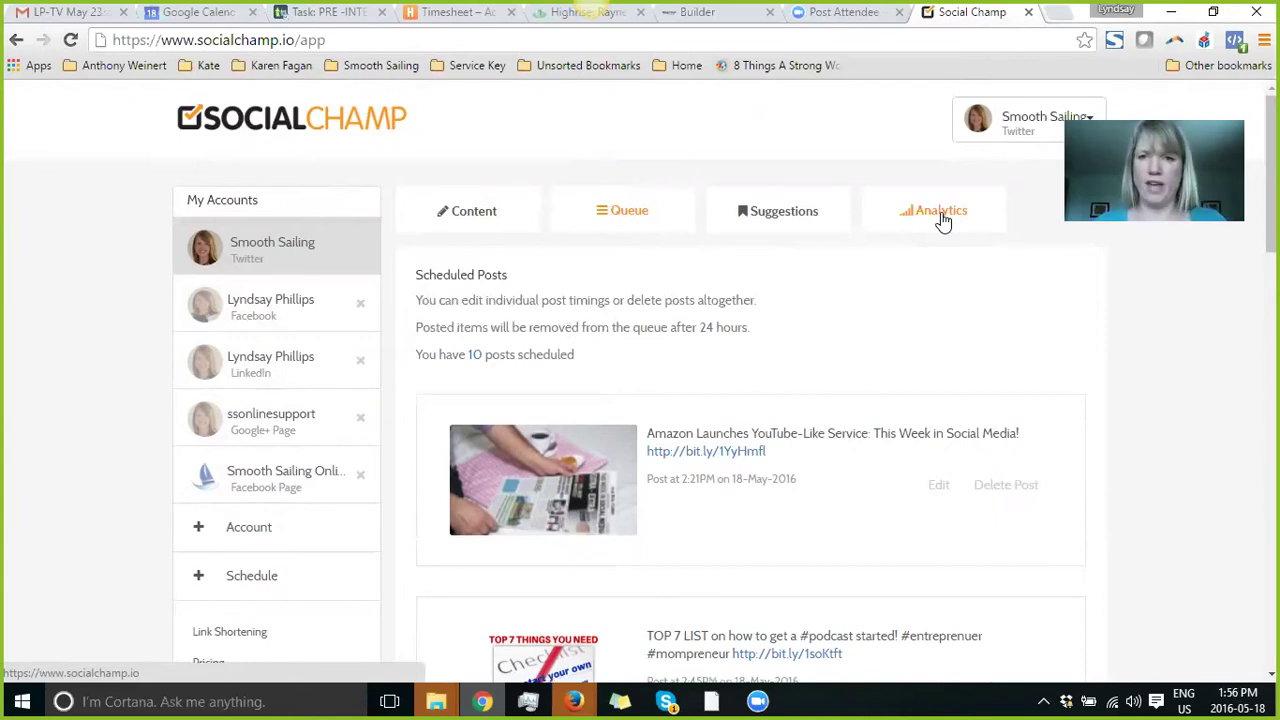
Open Suggestions and browse the 10 suggested stories and the Your Collection list
left_click(797, 214)
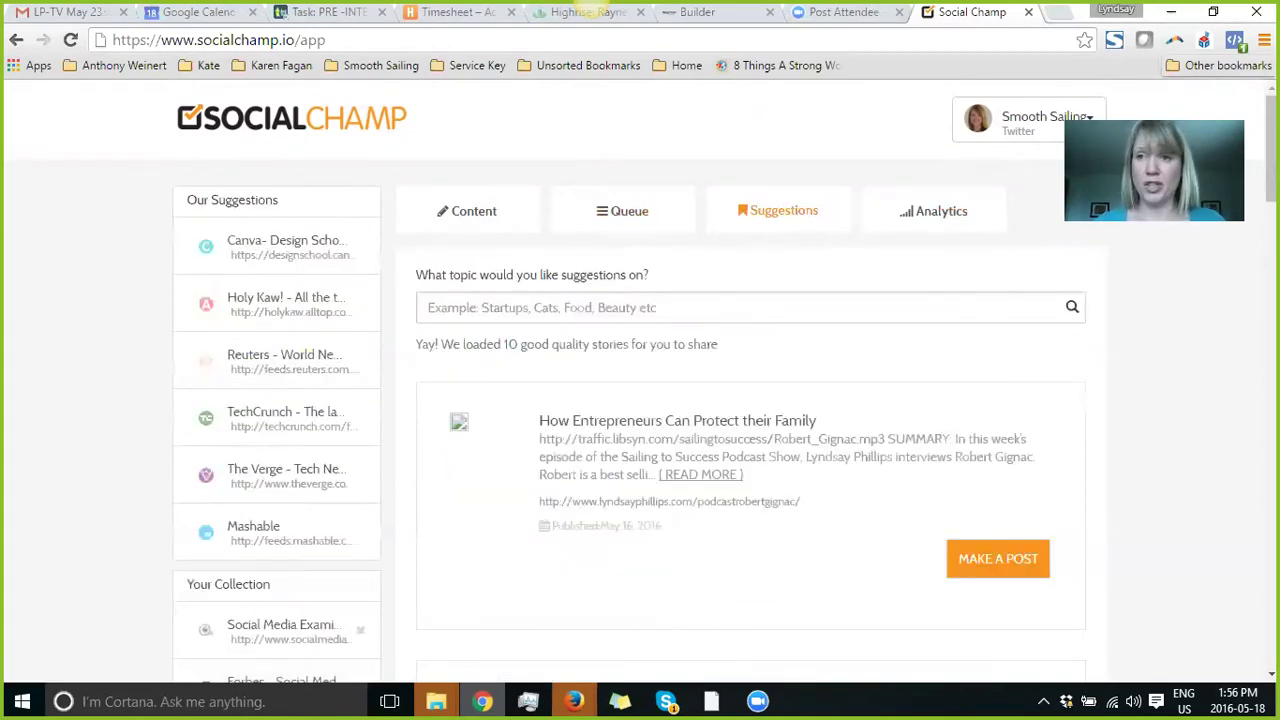
scroll(649, 382, "down", 1)
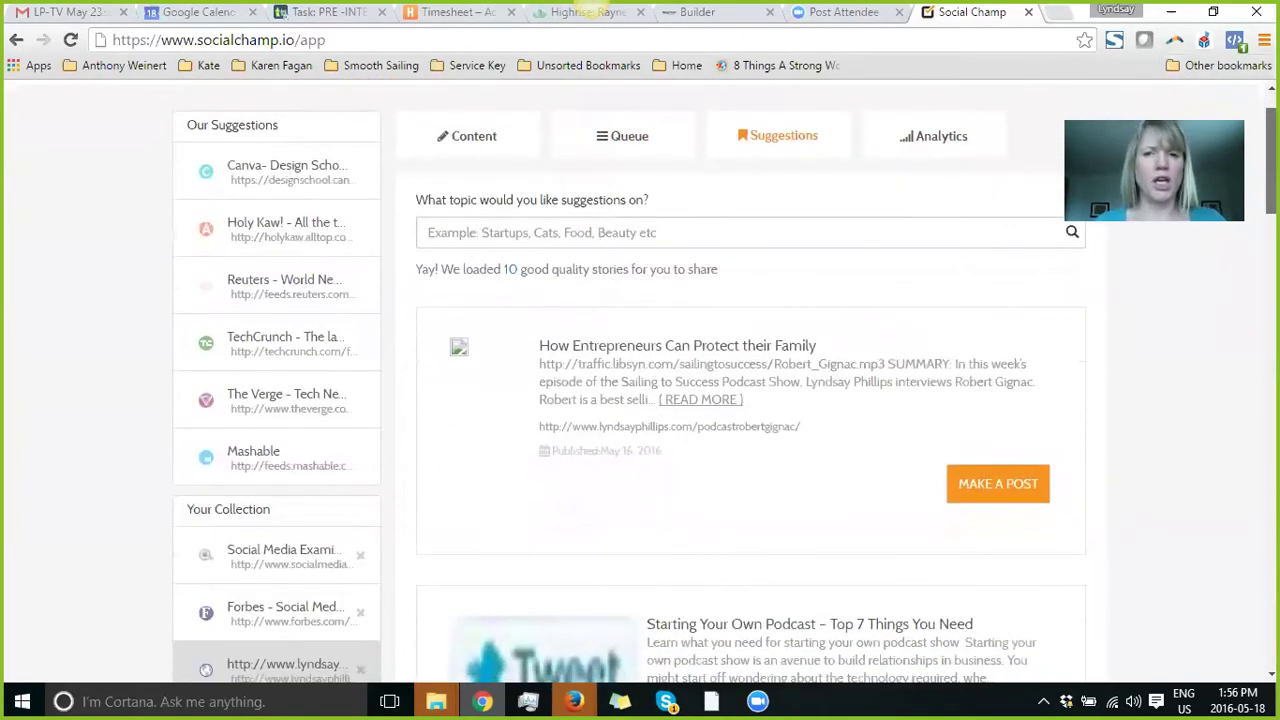
scroll(725, 383, "down", 2)
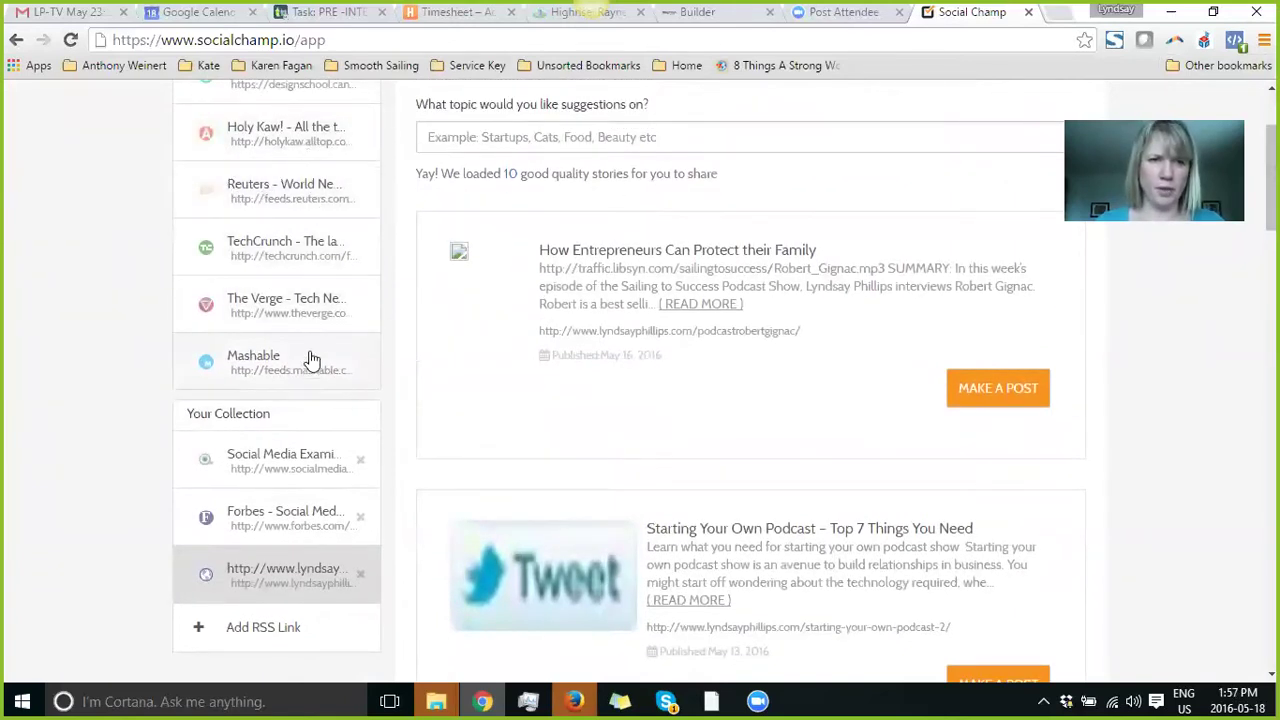
scroll(872, 261, "down", 4)
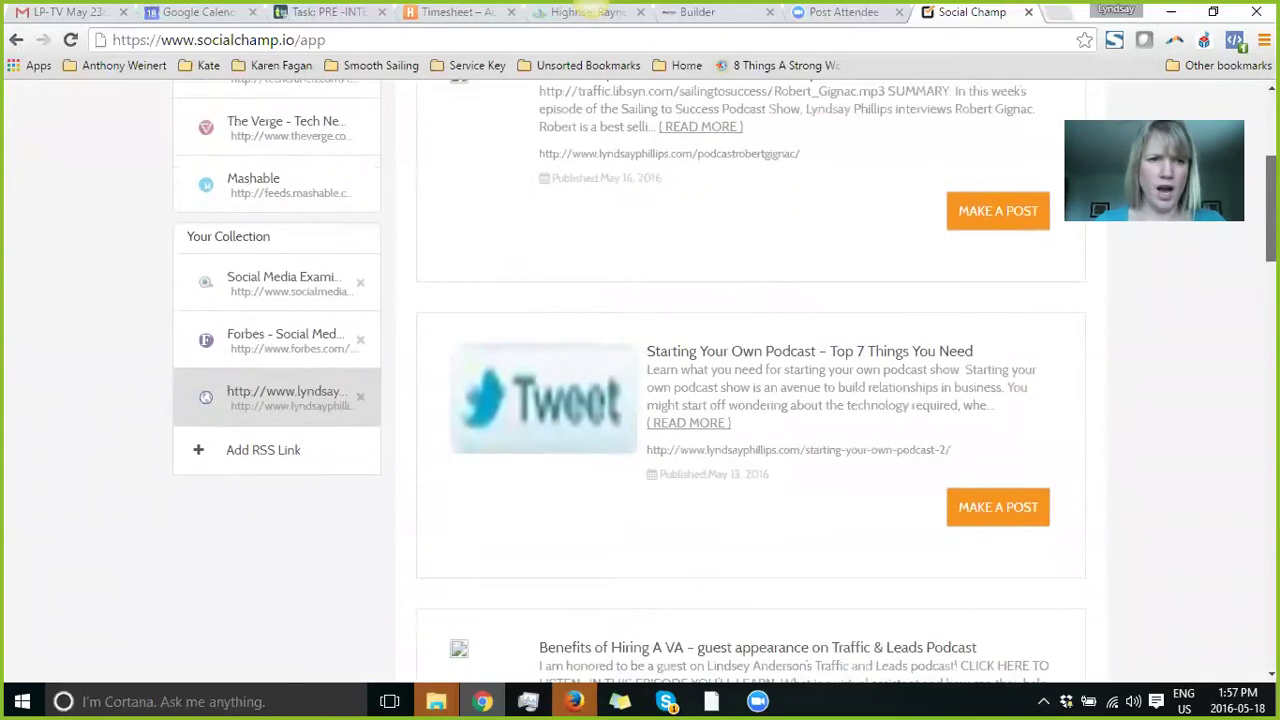
scroll(314, 366, "up", 1)
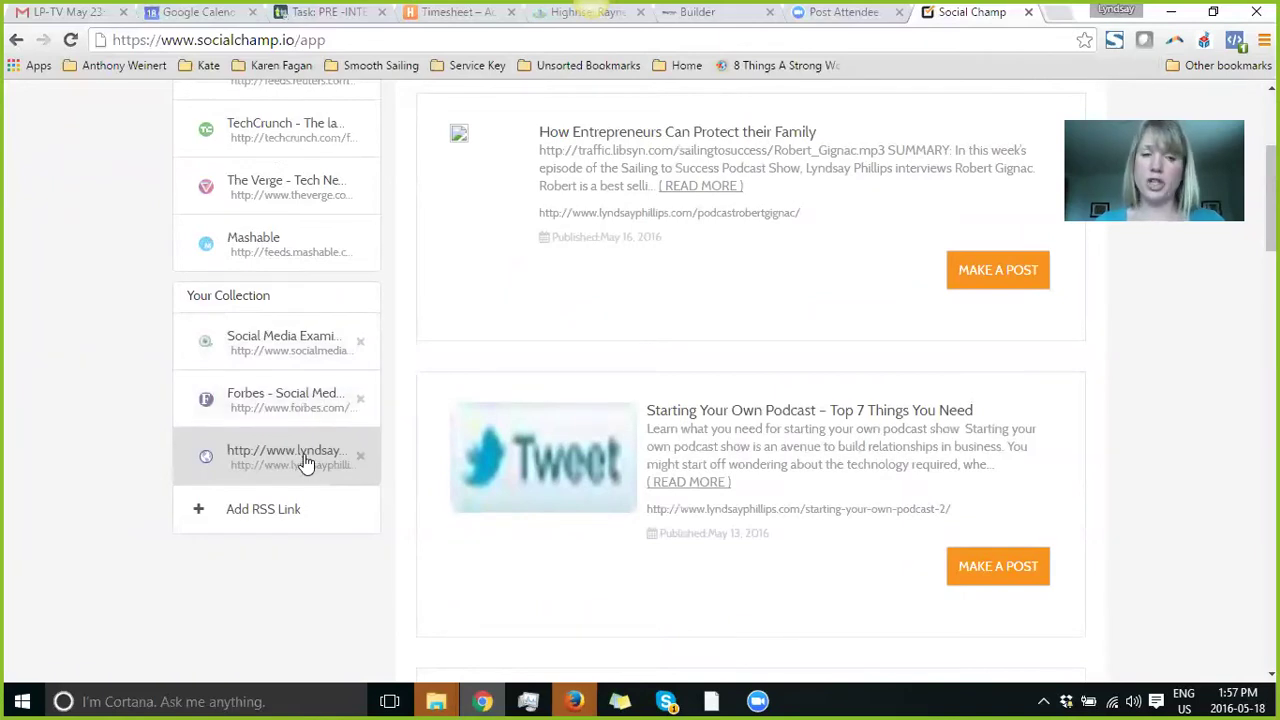
left_click(260, 511)
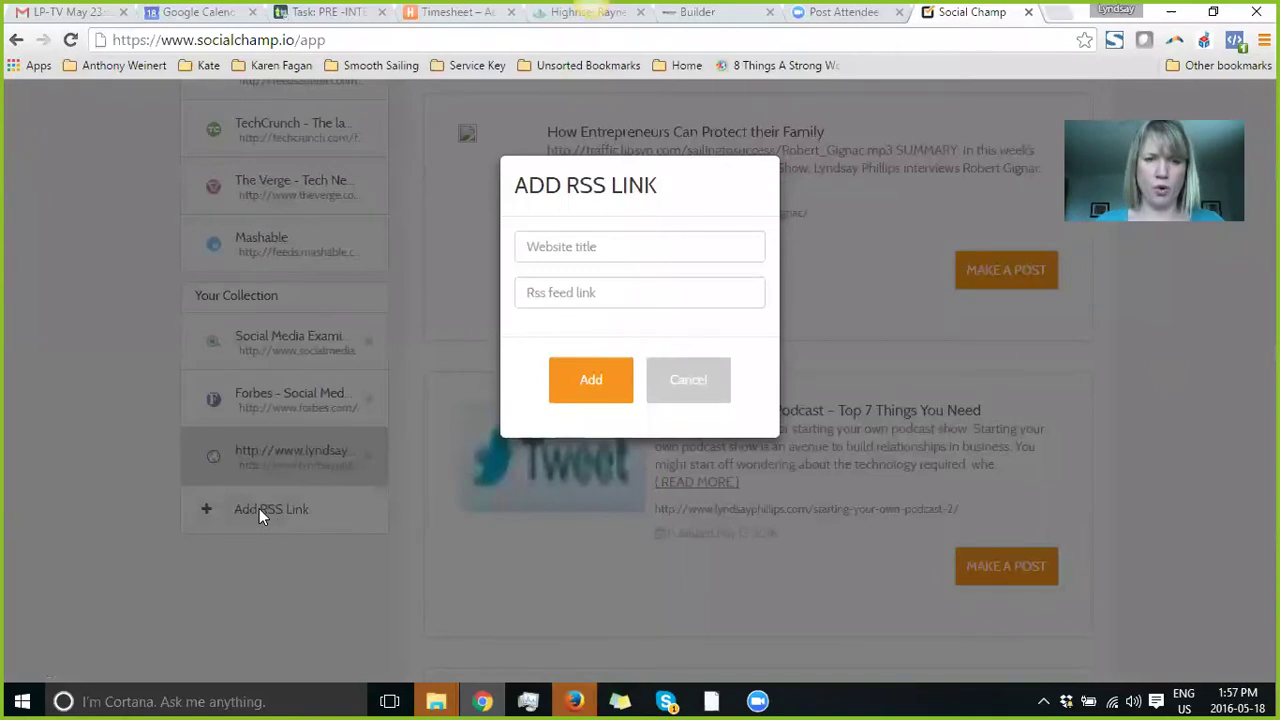
left_click(539, 251)
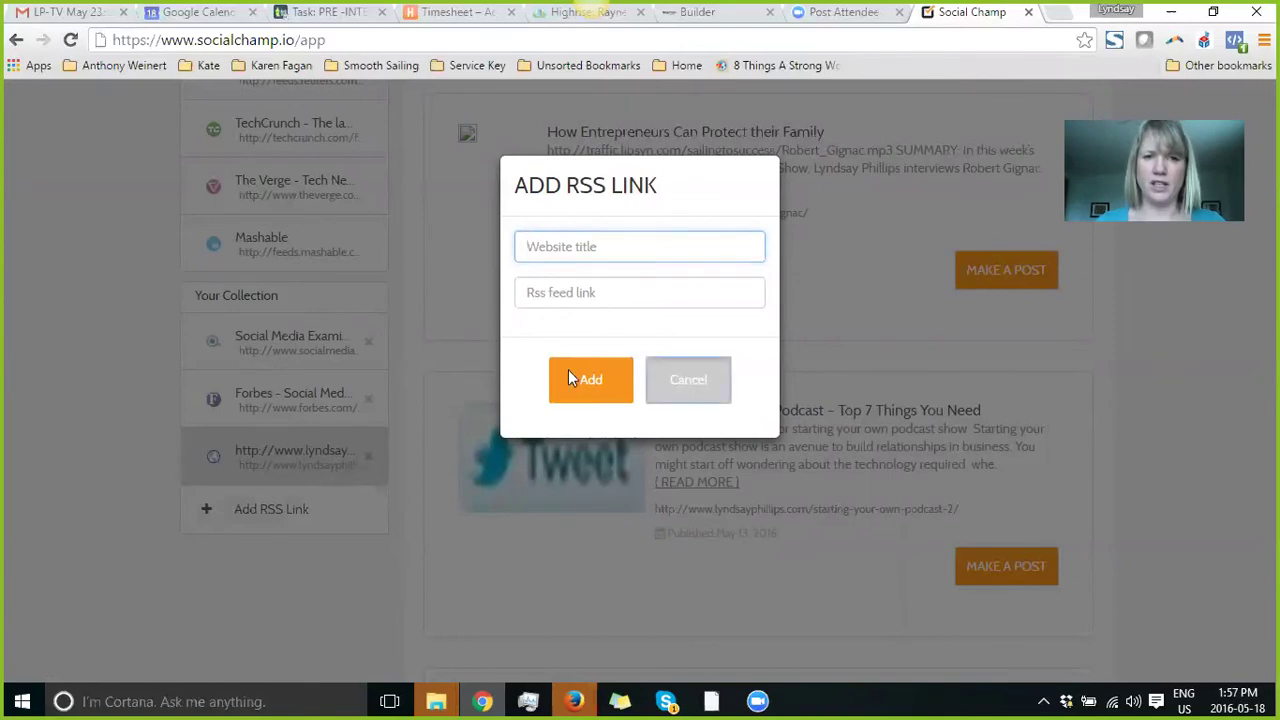
left_click(571, 377)
left_click(309, 451)
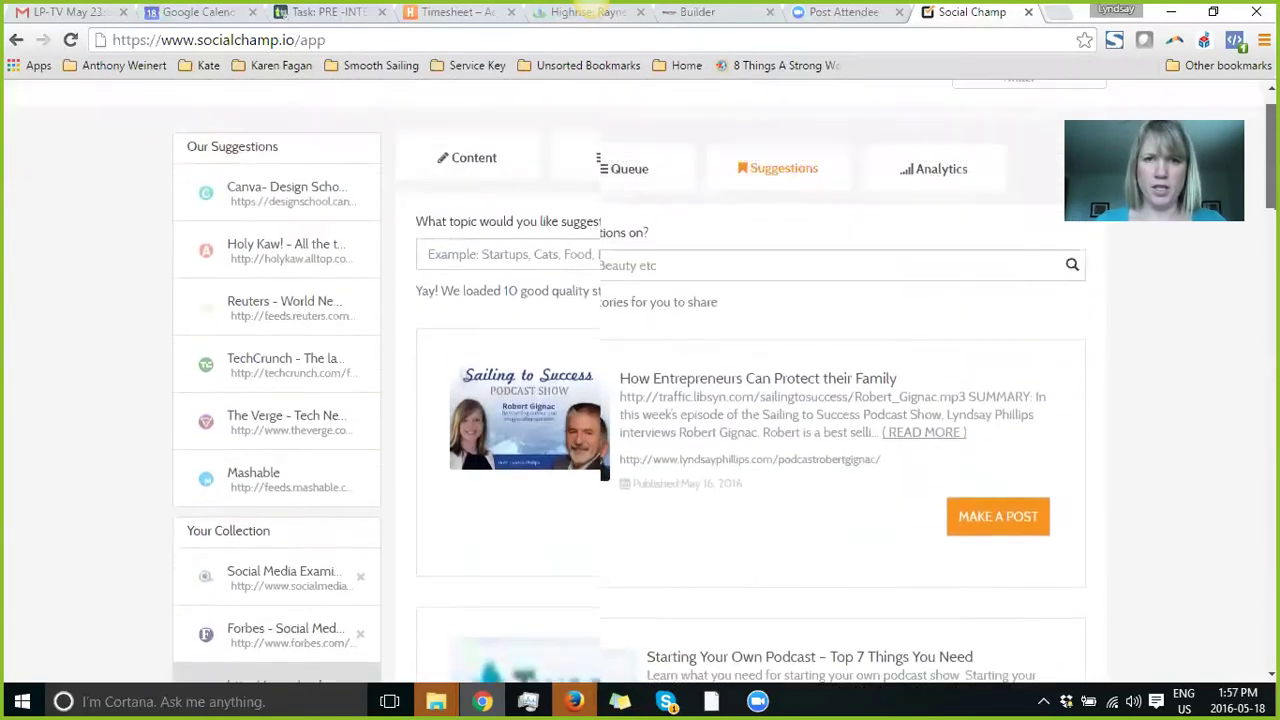
scroll(750, 380, "down", 5)
scroll(884, 316, "down", 10)
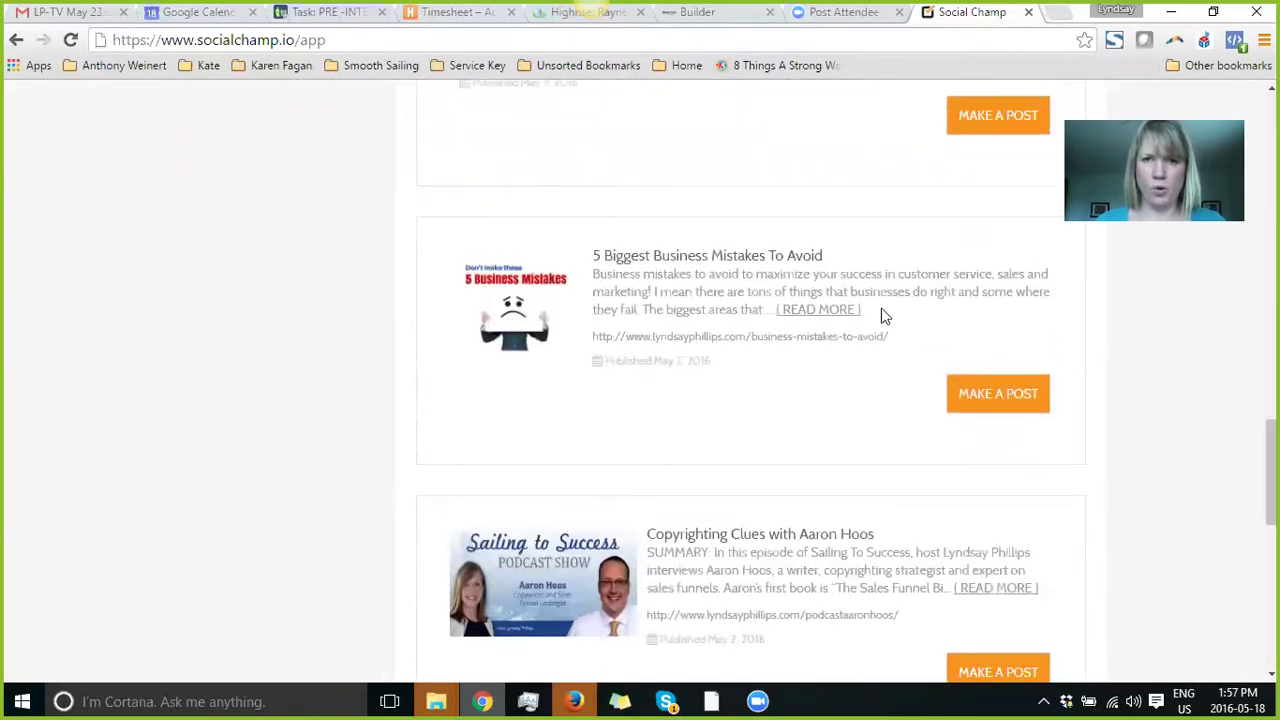
Post '5 Biggest Business Mistakes To Avoid' to all five profiles, reselecting the four excluded ones
left_click(1020, 402)
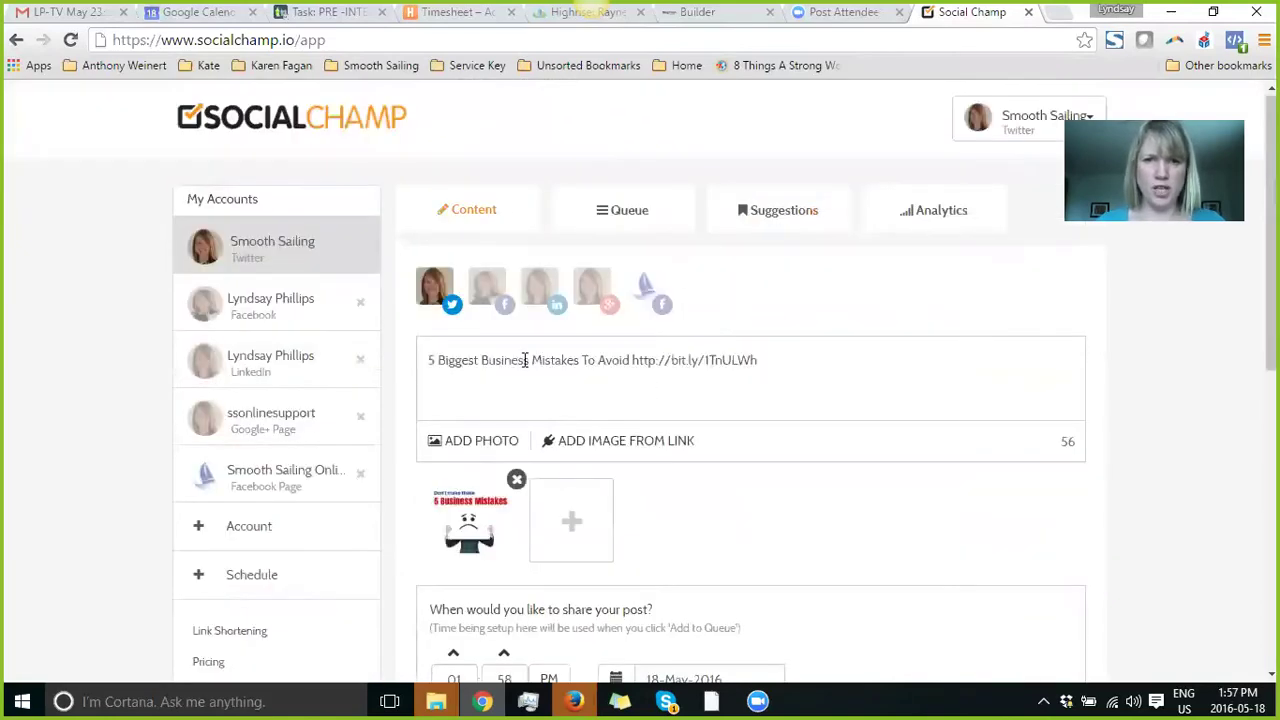
scroll(1100, 316, "down", 2)
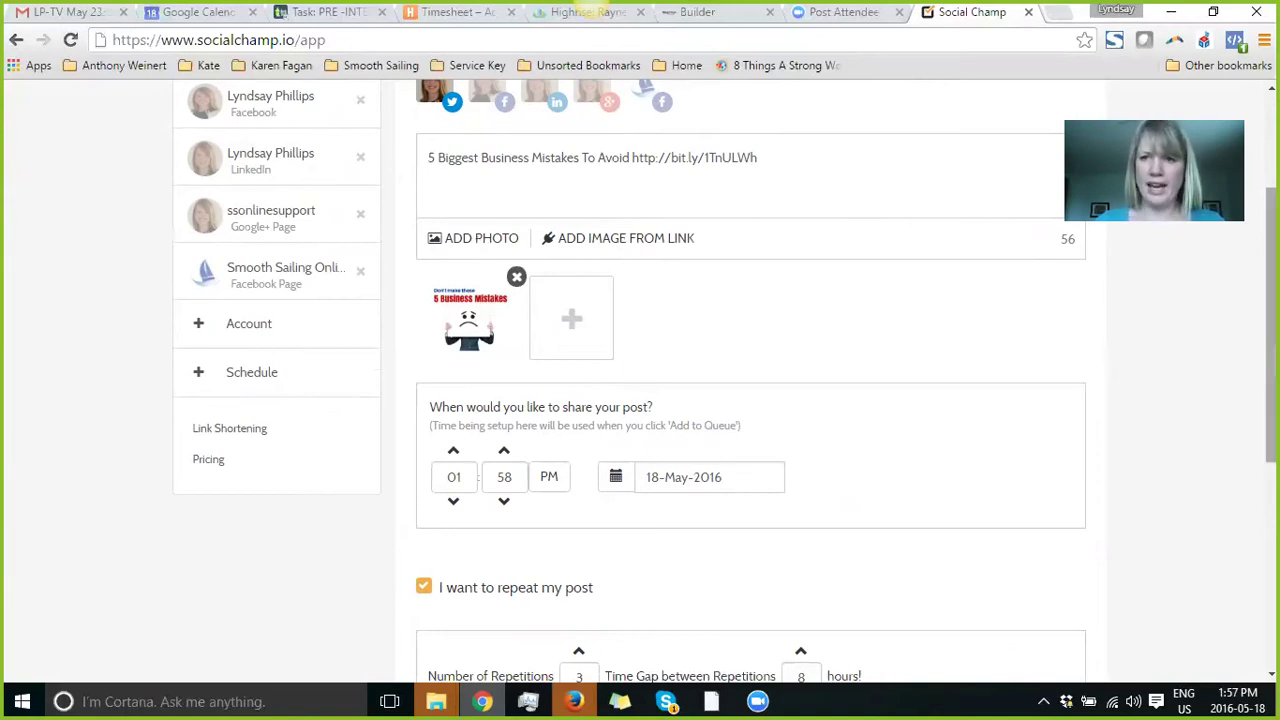
left_click(508, 114)
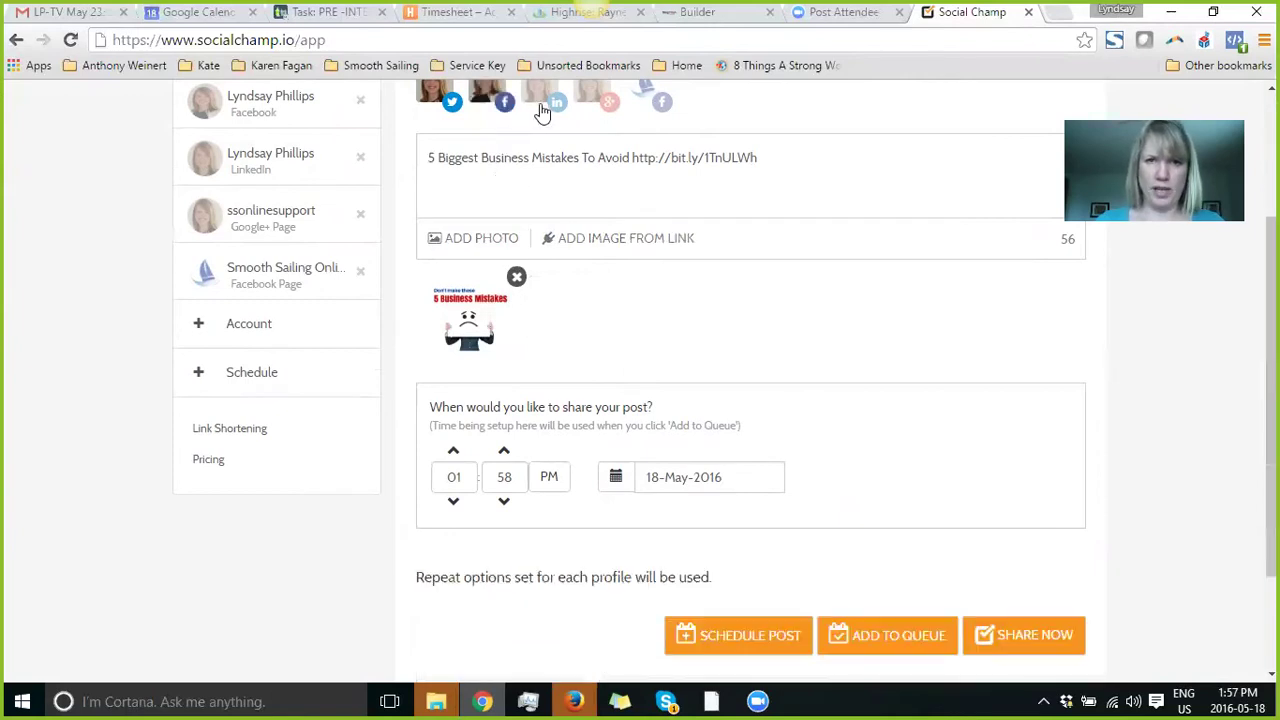
left_click(549, 113)
left_click(604, 112)
left_click(650, 110)
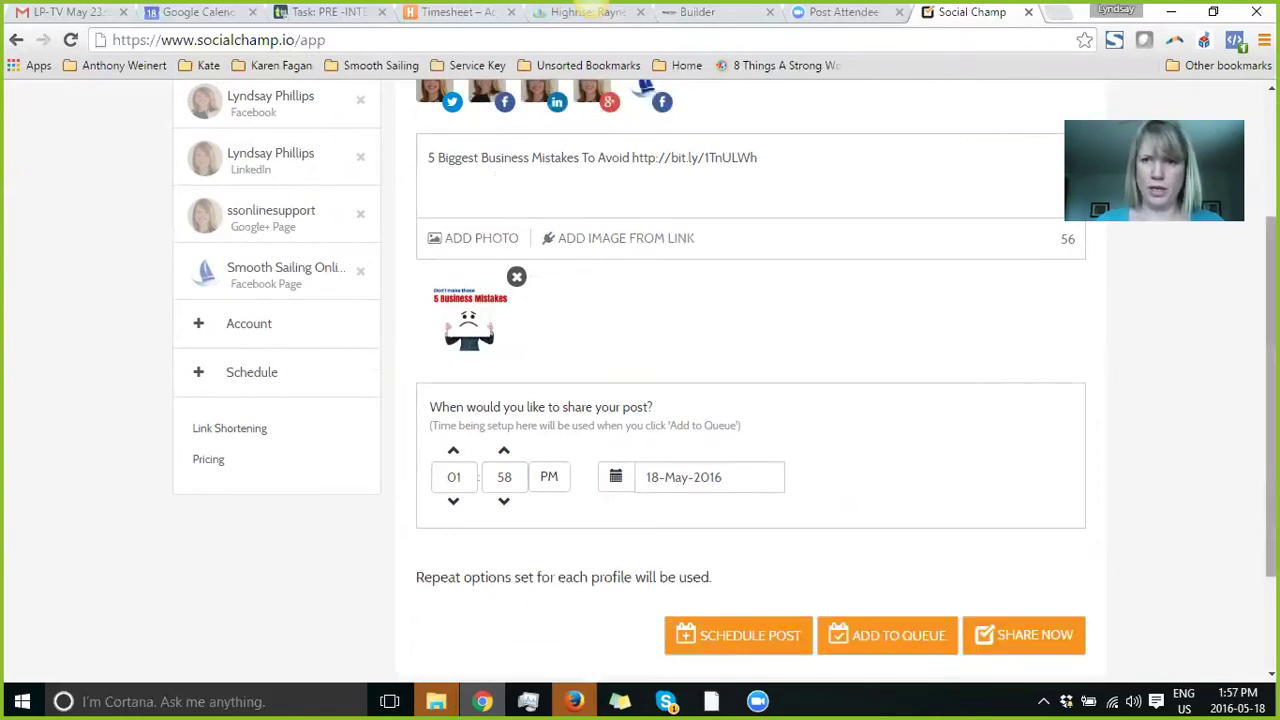
scroll(1220, 324, "down", 2)
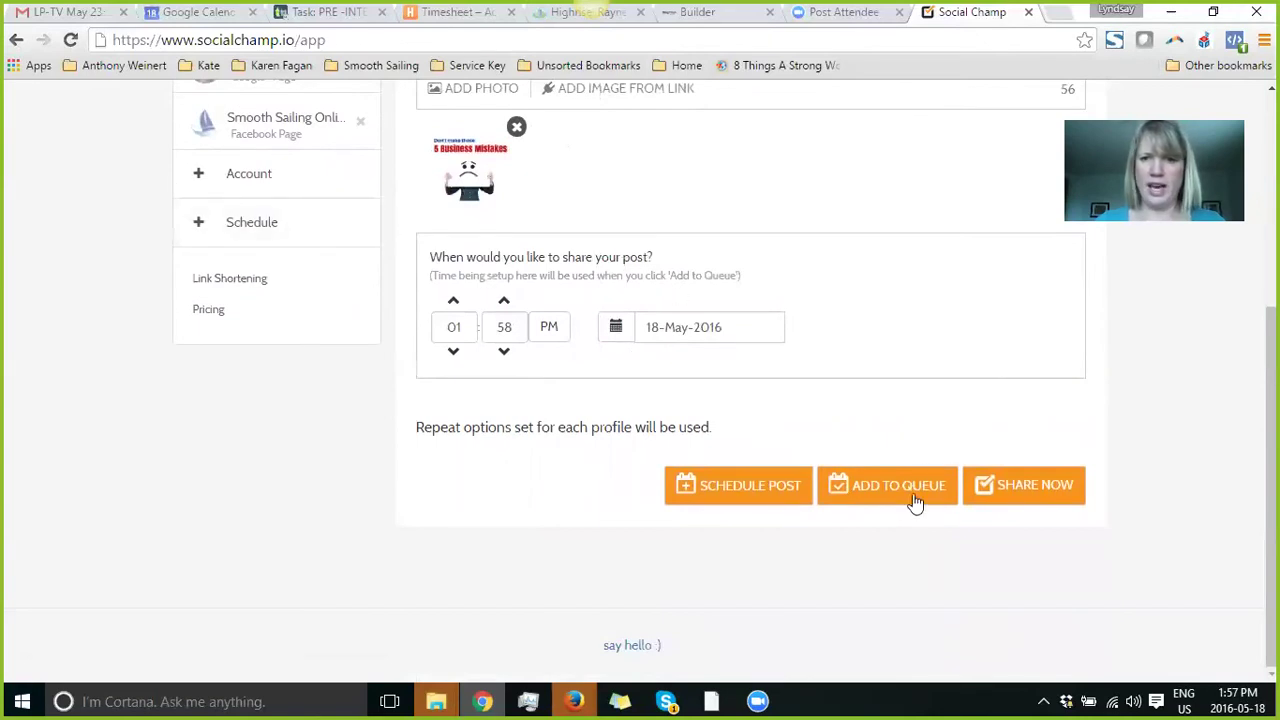
left_click(1055, 485)
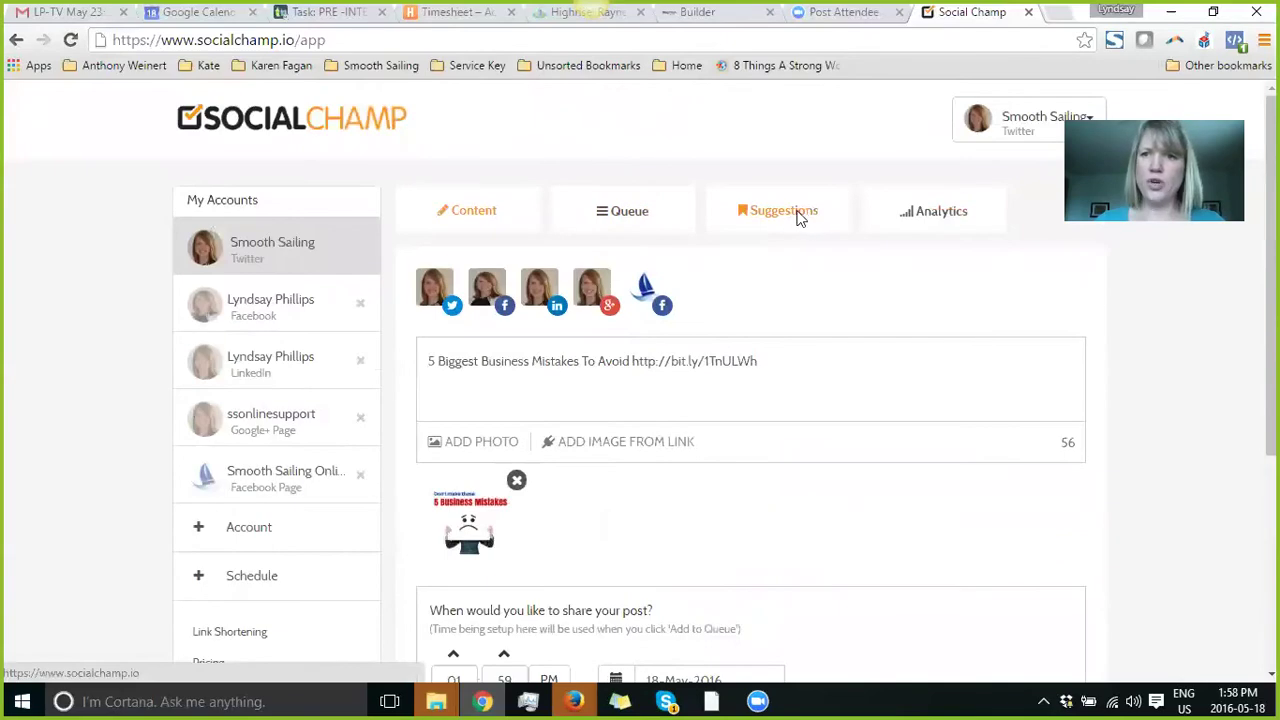
Start a post from Social Media Examiner's 'How to Measure Your LinkedIn Activities' article
left_click(800, 214)
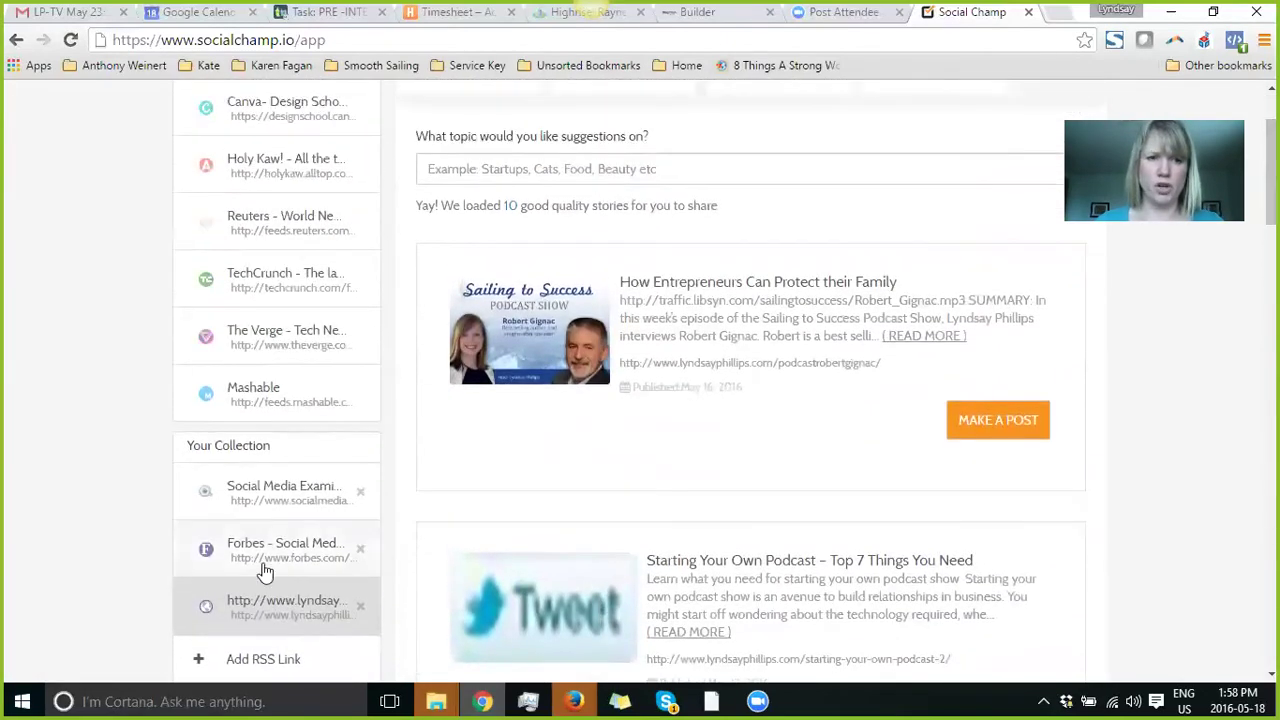
left_click(265, 493)
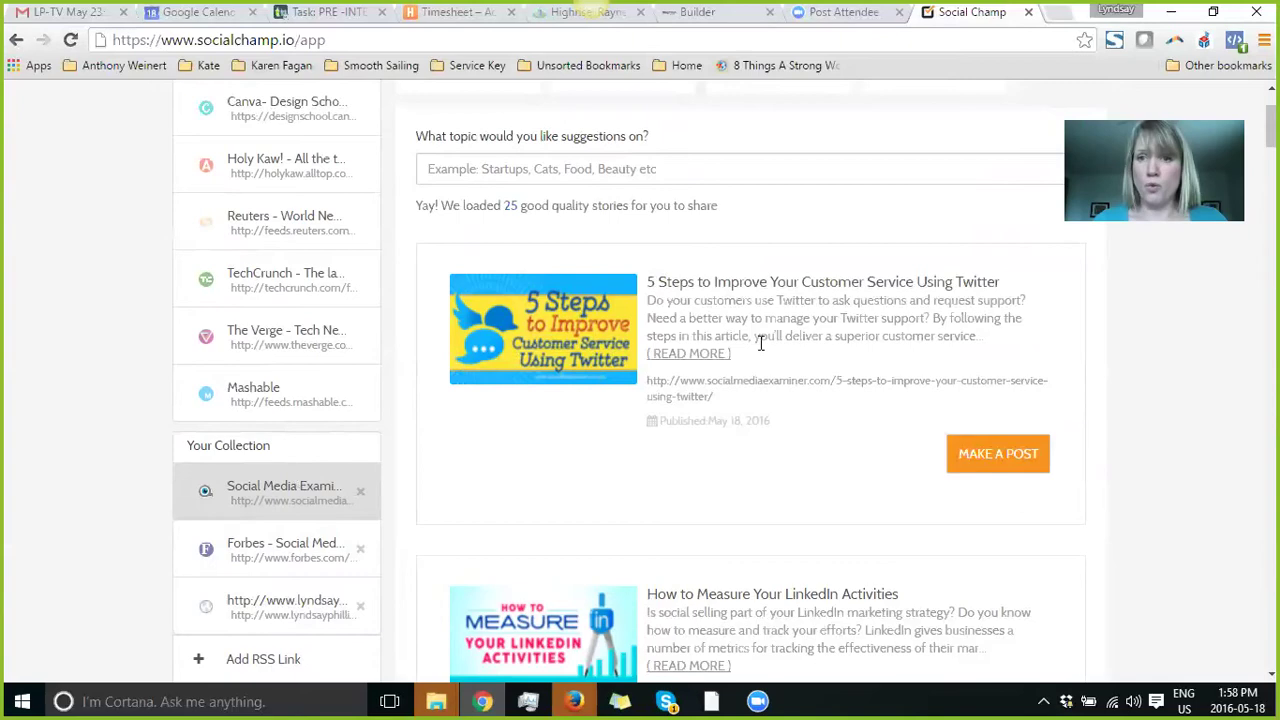
scroll(681, 284, "down", 3)
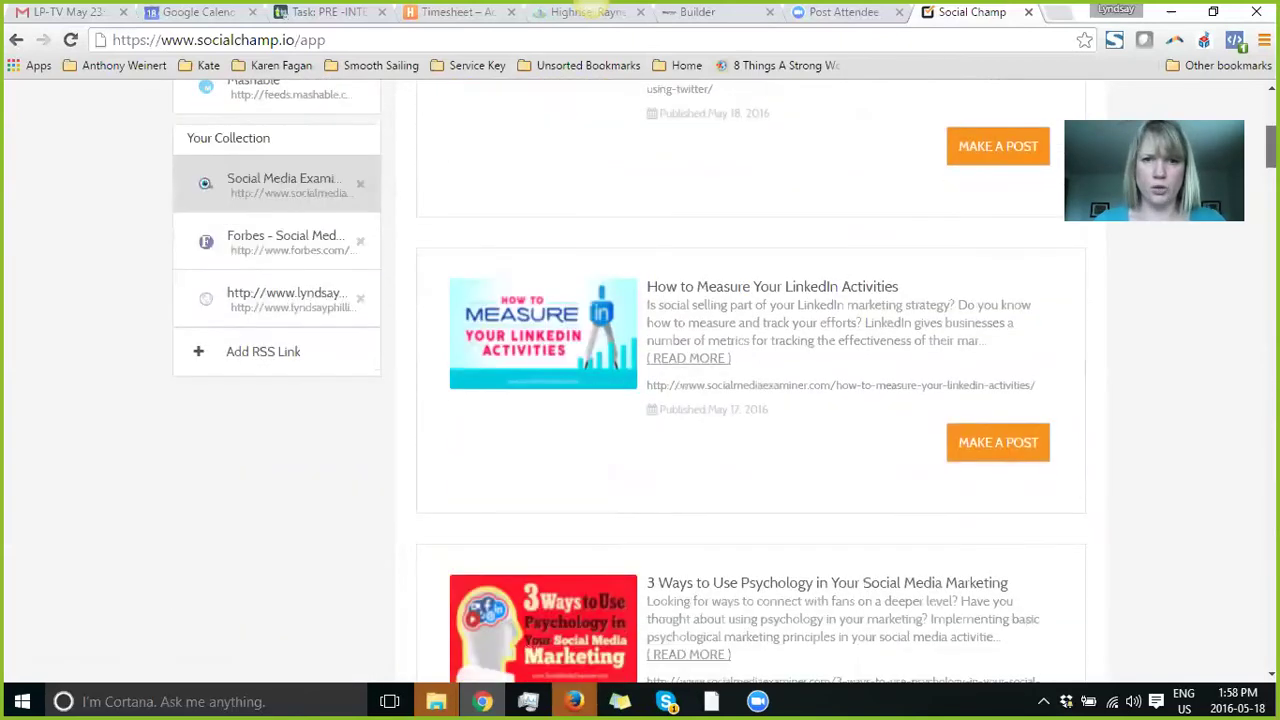
left_click(998, 444)
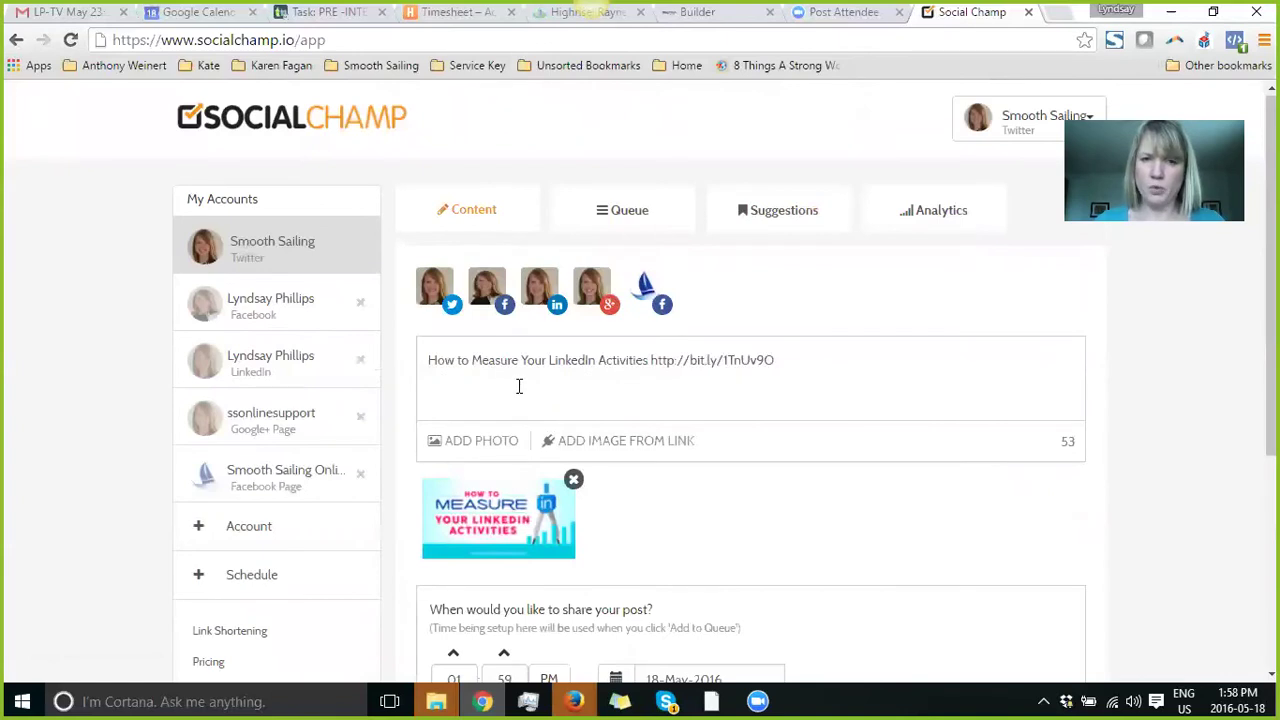
left_click(655, 360)
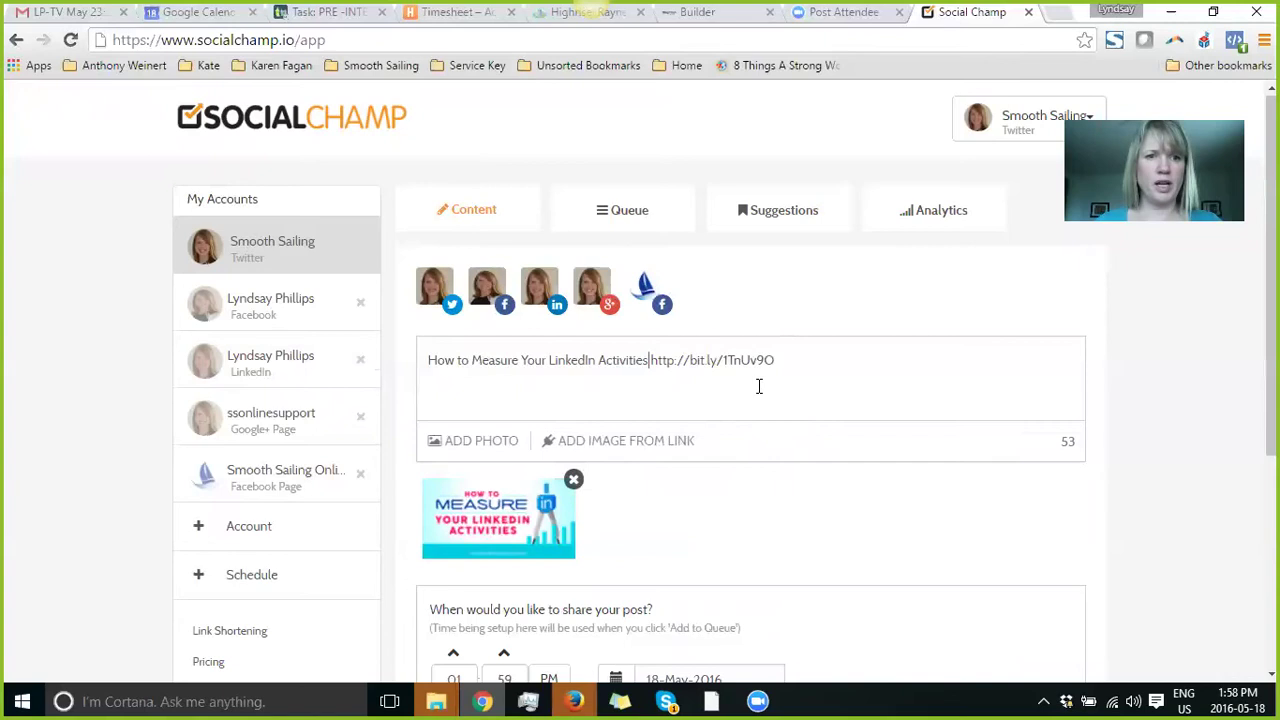
Show the Link Shortening settings with Bit.ly and Google Analytics tracking enabled
left_click(242, 636)
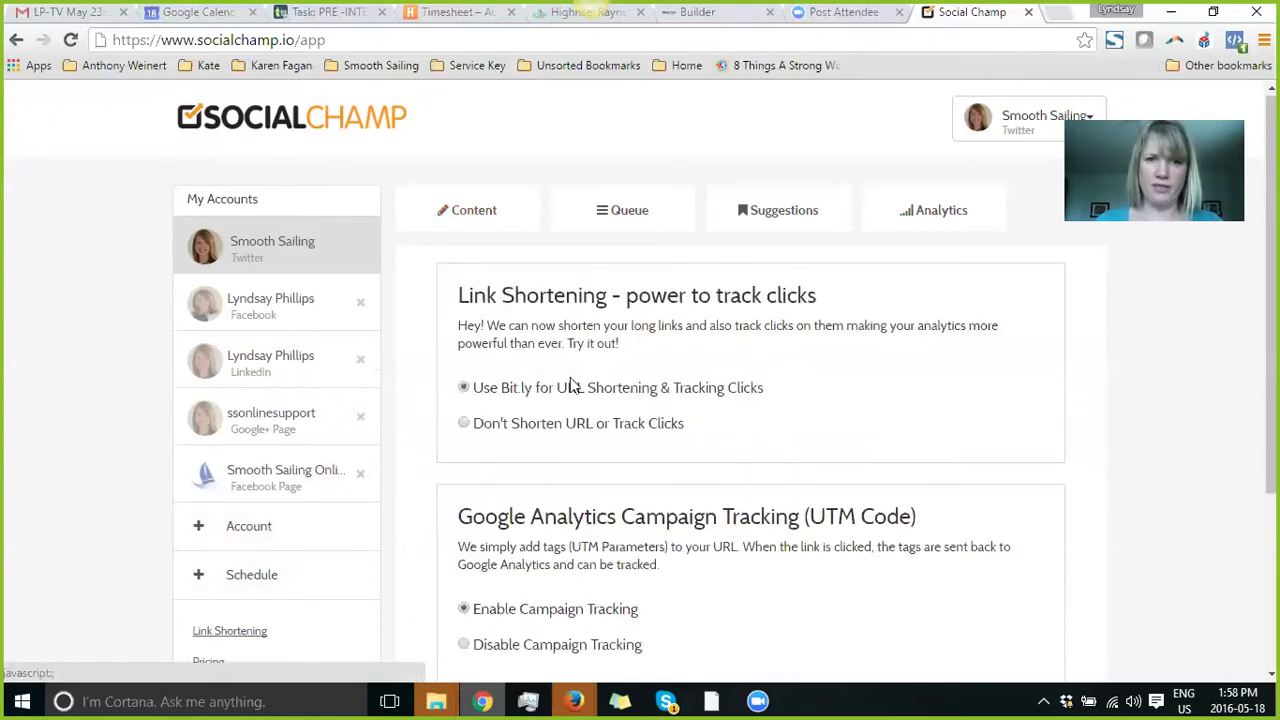